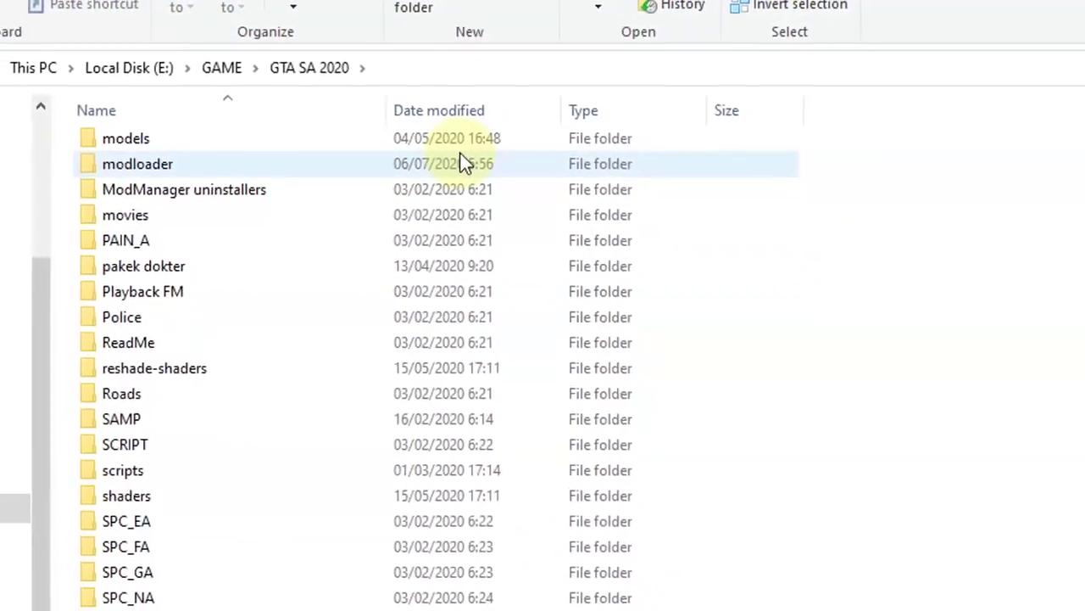
Open the modloader folder inside the GTA SA 2020 game directory.
double_click(439, 146)
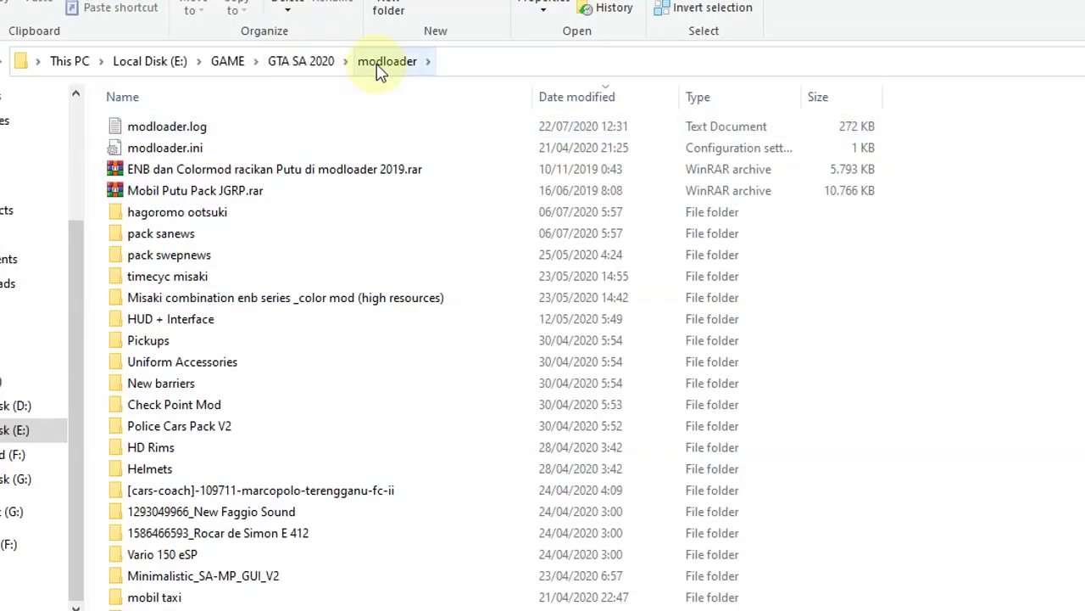
left_click(301, 63)
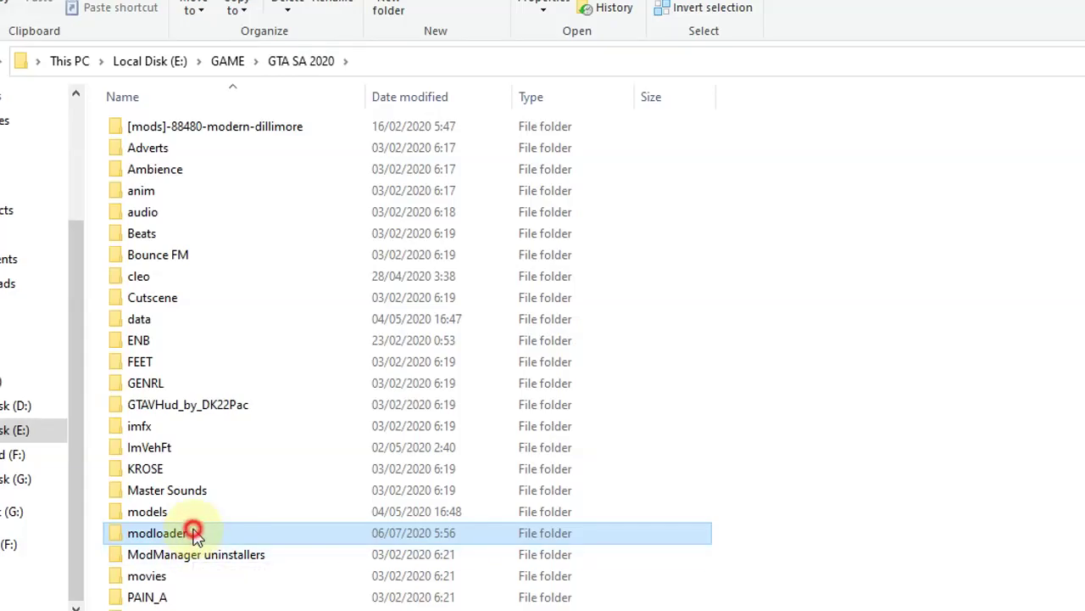
double_click(194, 532)
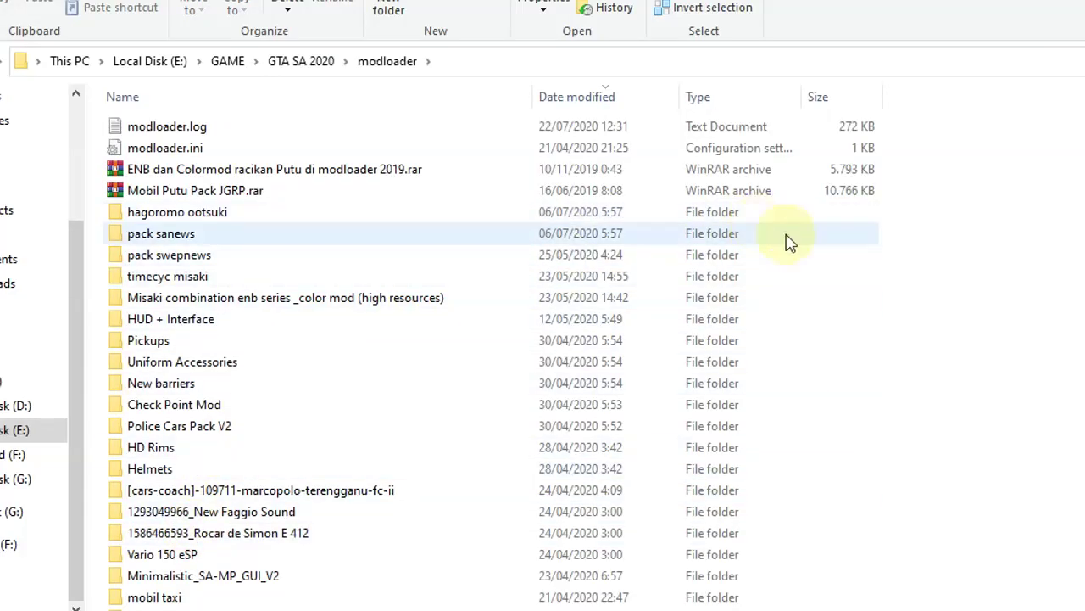
Look inside the Interface subfolder of the HUD + Interface mod, and return to the main modloader folder.
double_click(323, 324)
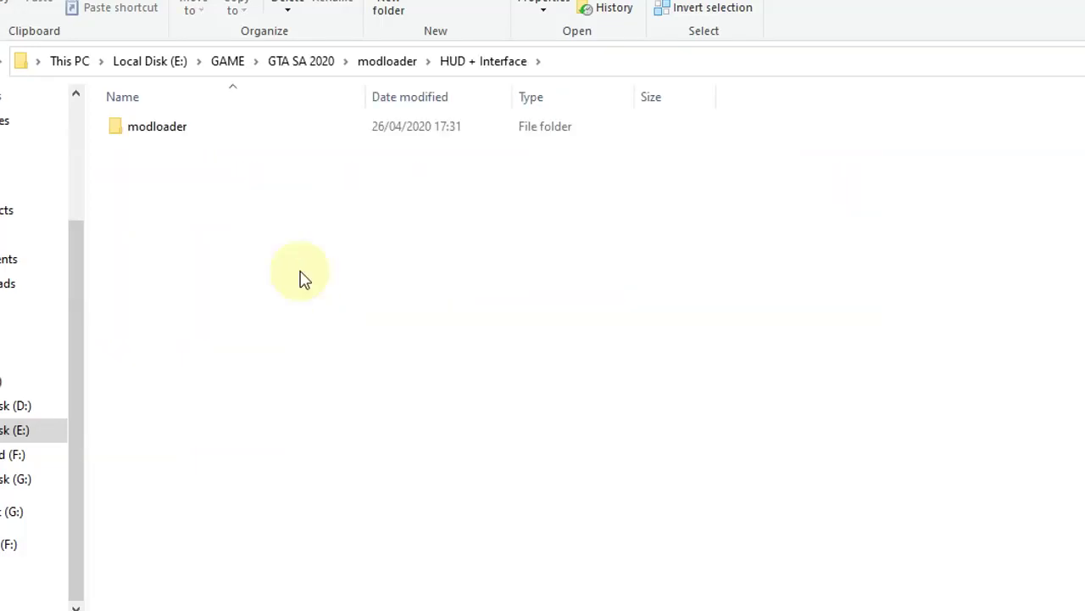
double_click(283, 126)
double_click(280, 124)
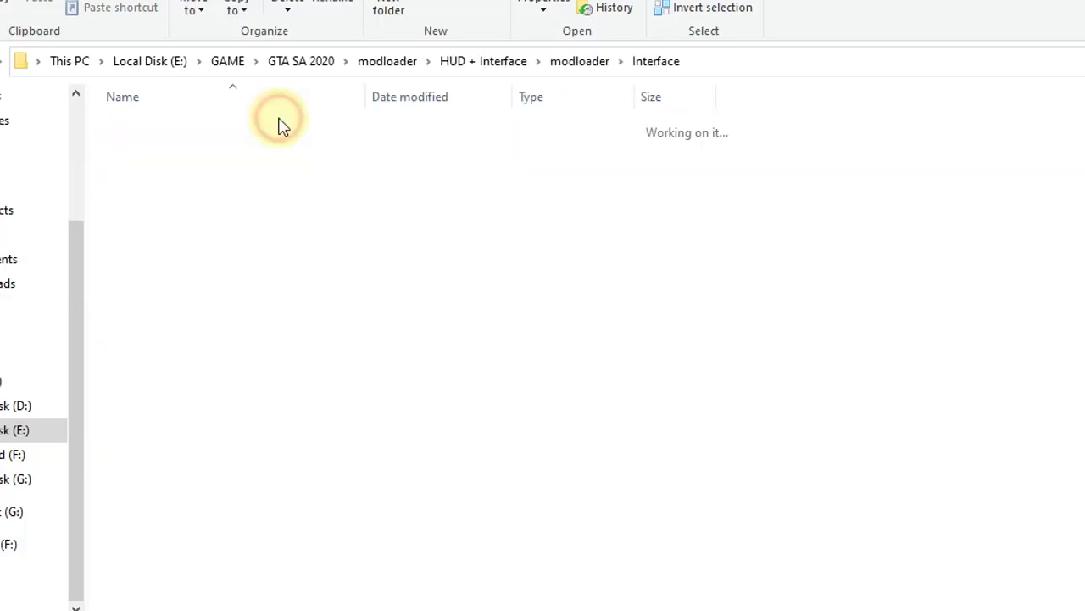
left_click(452, 64)
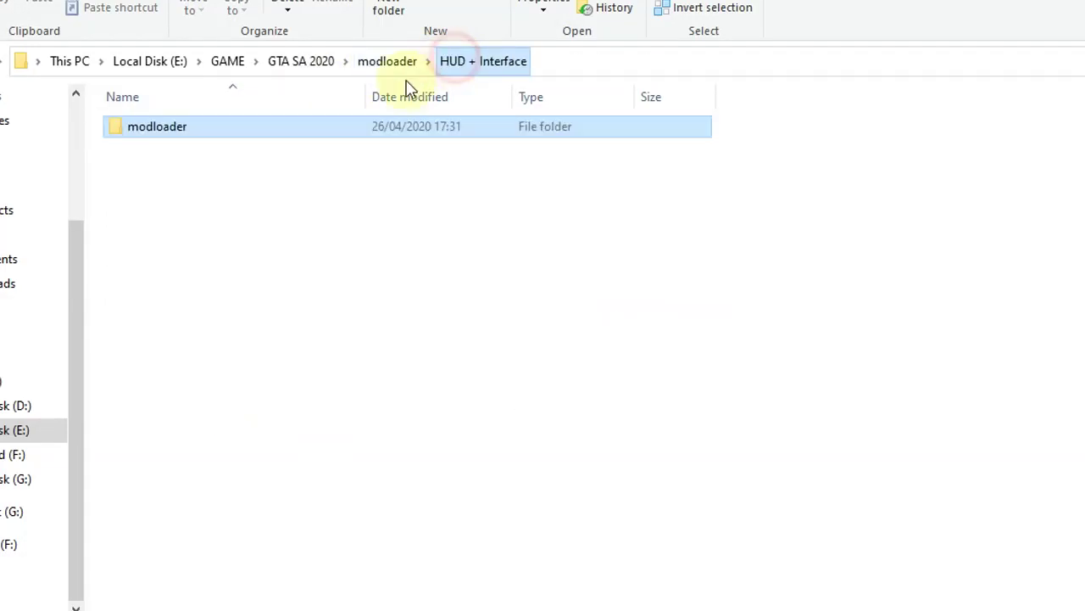
left_click(388, 65)
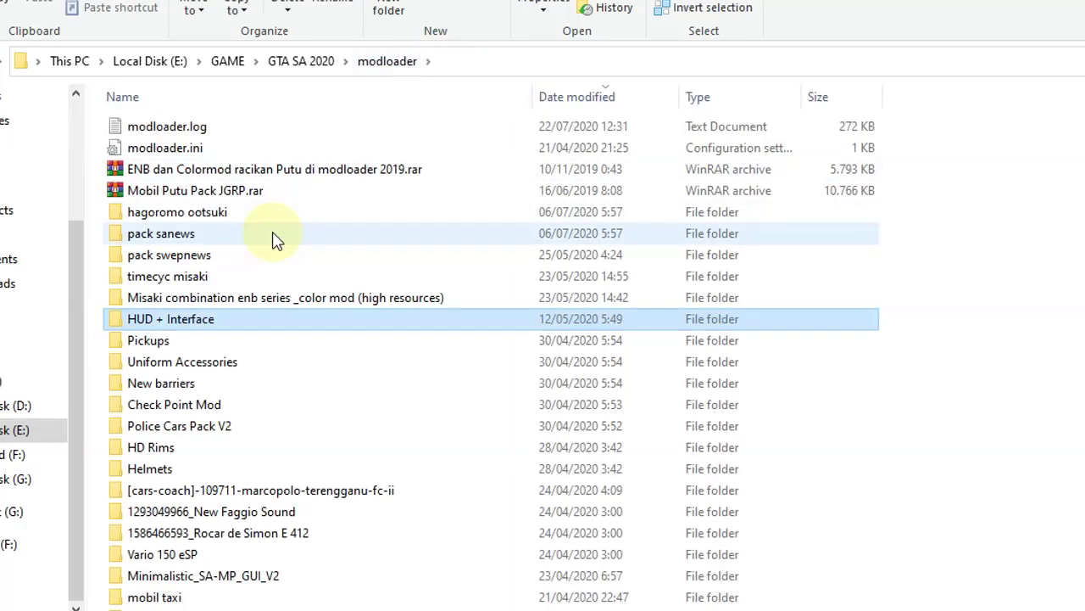
Open the map mod folder in modloader and look through its radar TXD files.
scroll(280, 232, "down", 2)
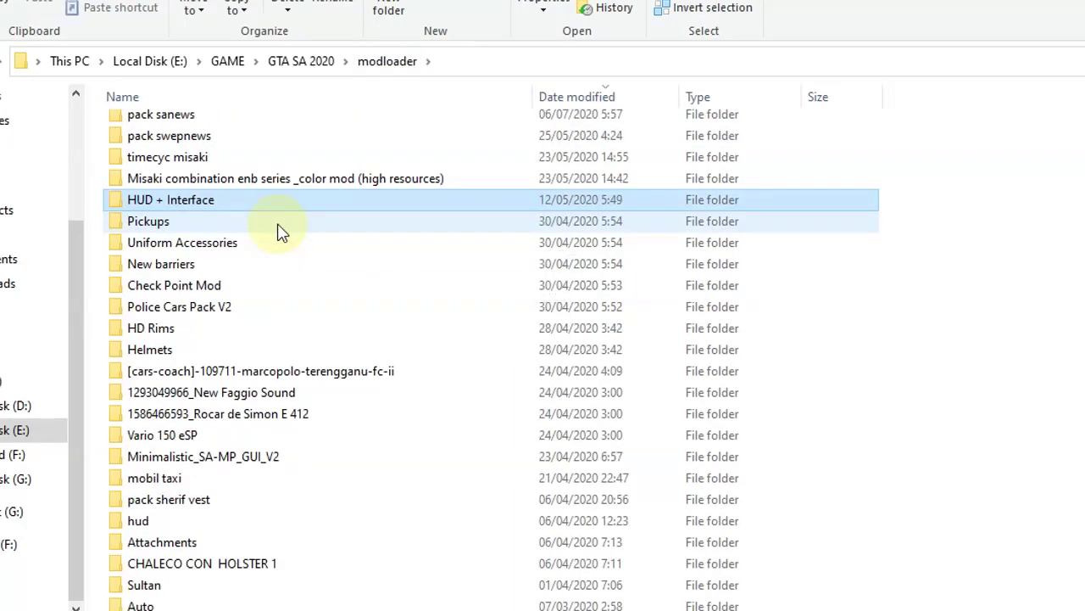
scroll(282, 232, "down", 4)
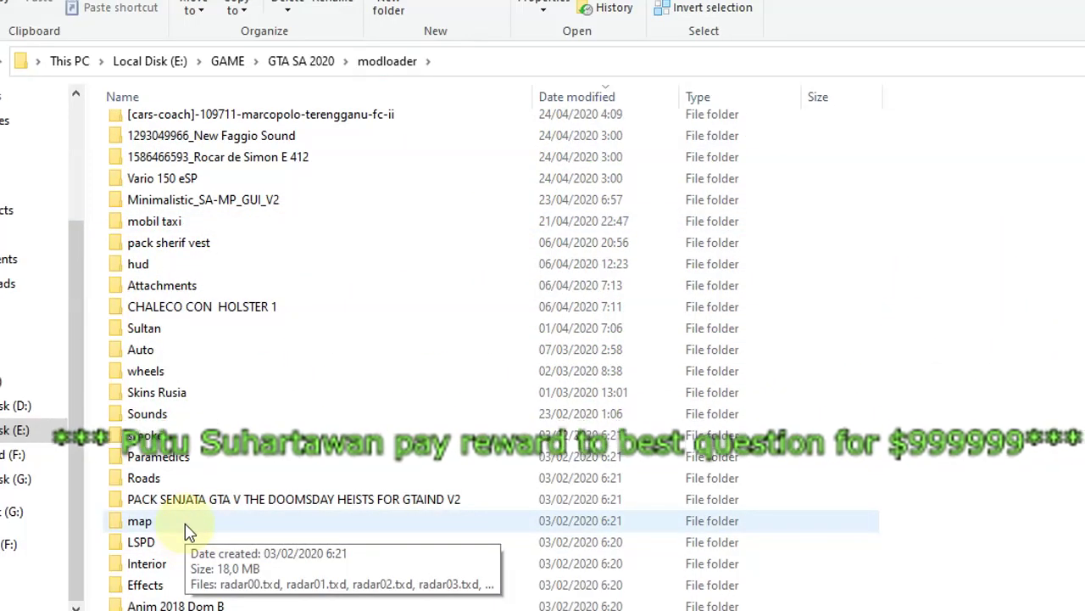
double_click(186, 524)
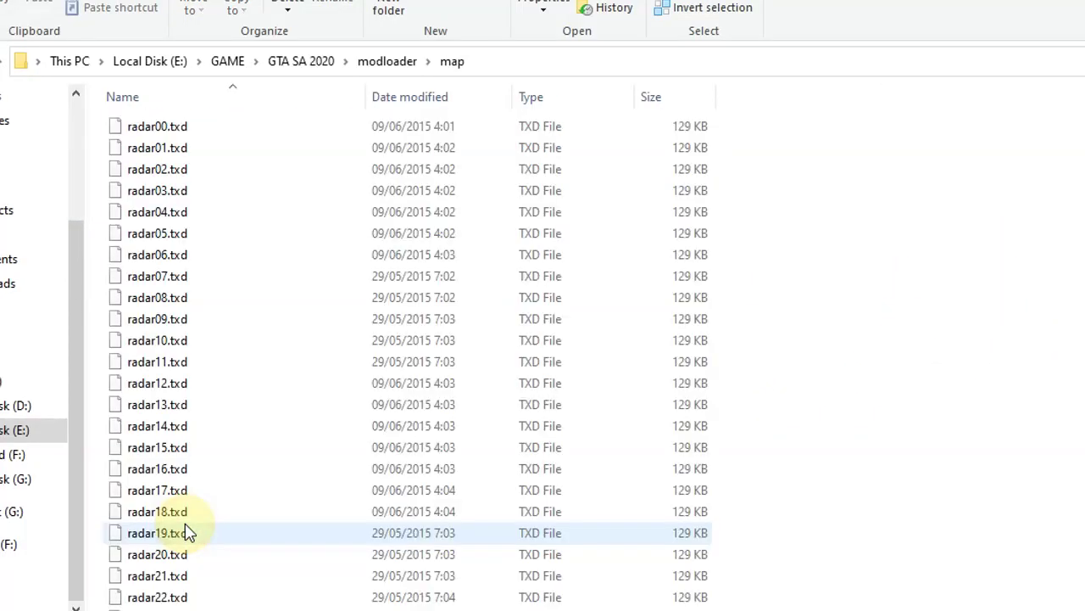
scroll(310, 261, "down", 20)
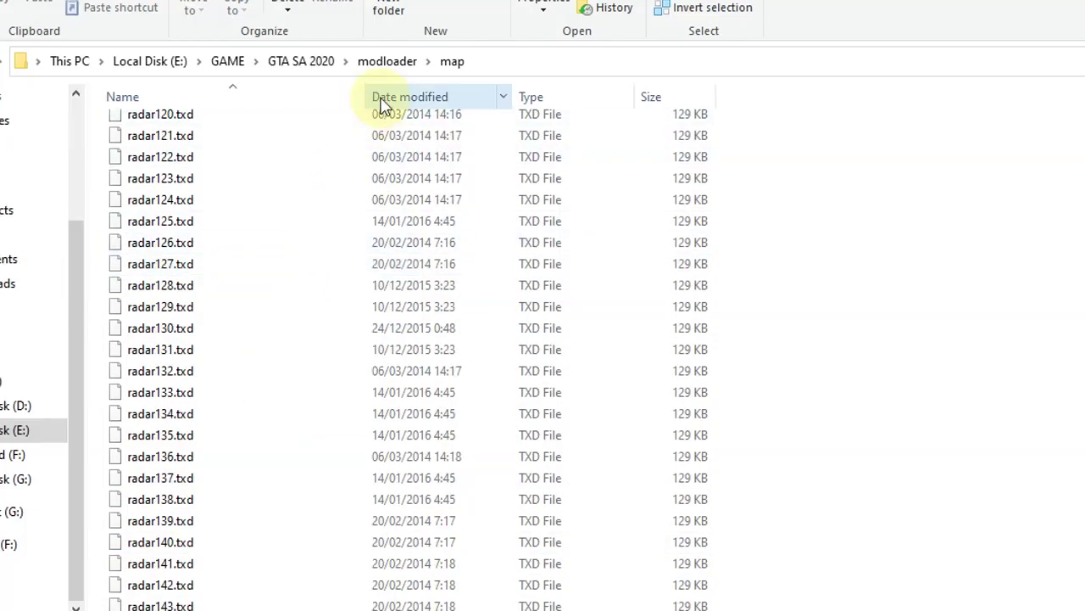
scroll(317, 267, "up", 14)
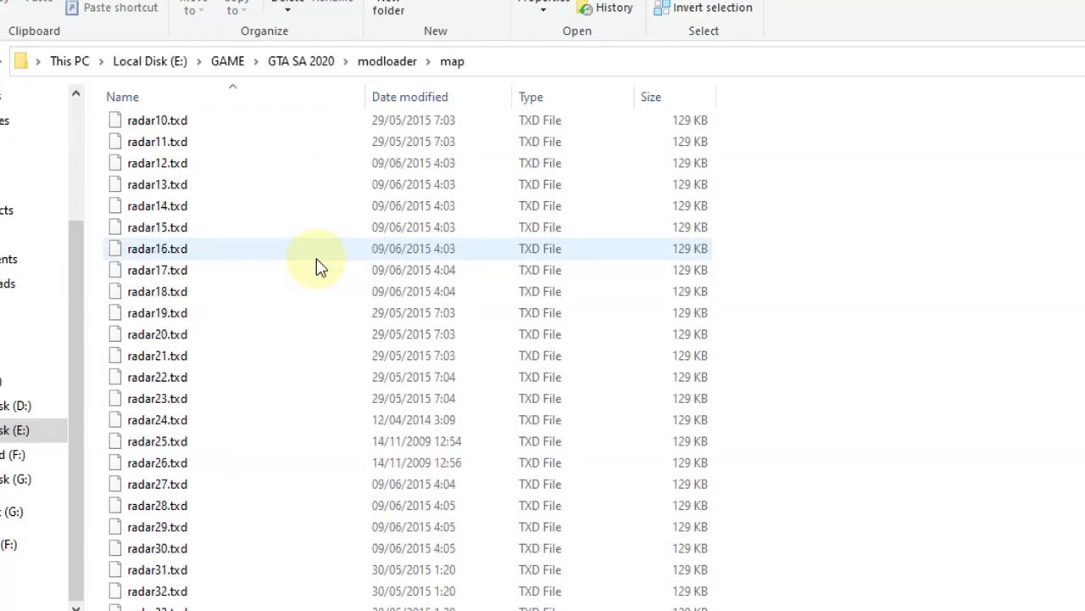
scroll(316, 266, "up", 4)
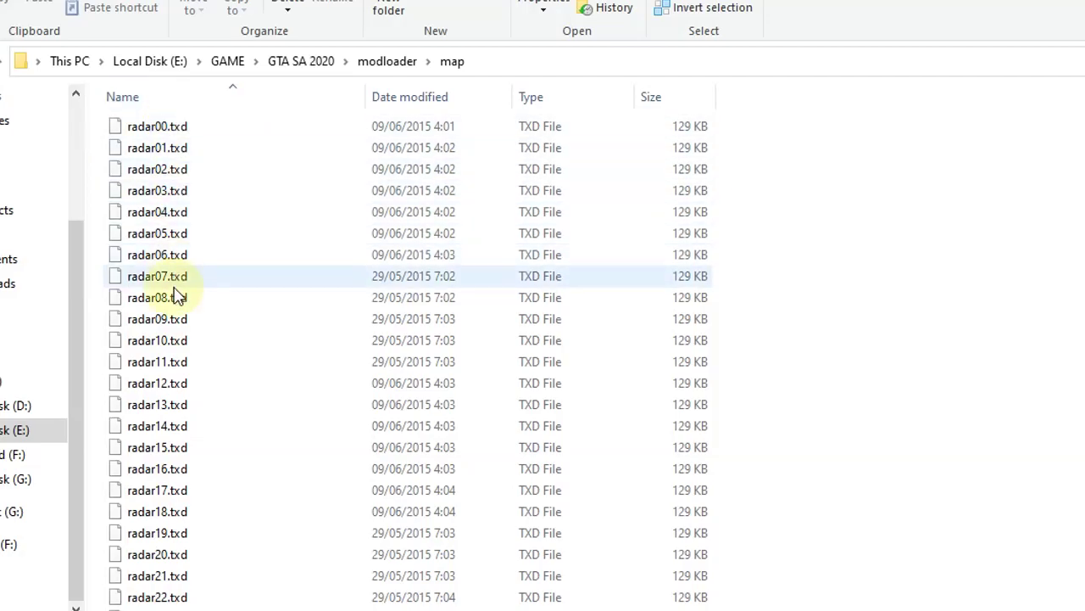
scroll(178, 295, "down", 20)
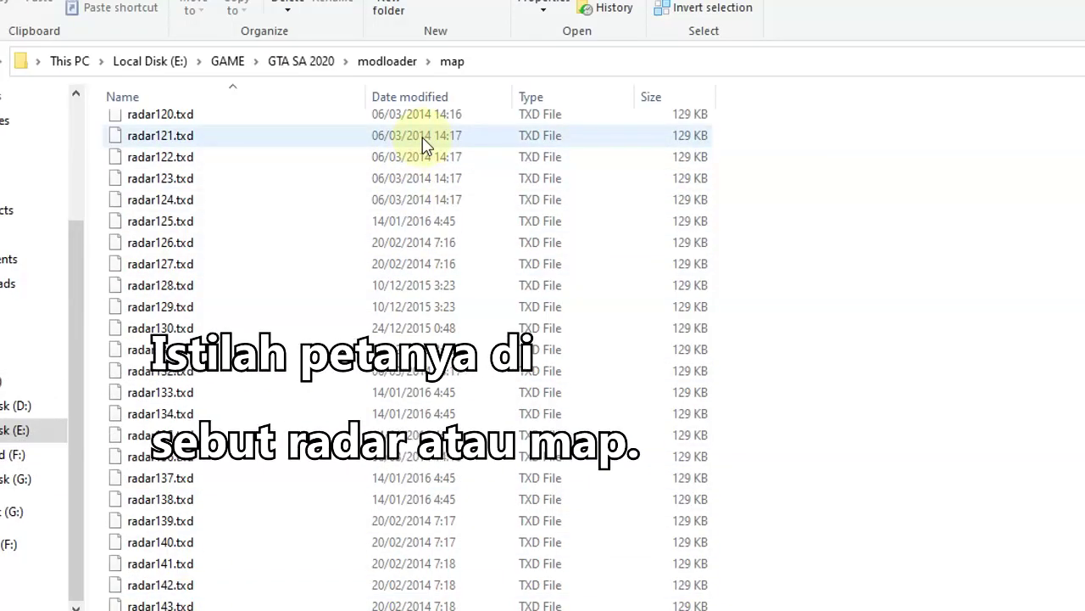
Return to the GTA SA 2020 folder, open its models folder and select gta3.img.
left_click(318, 68)
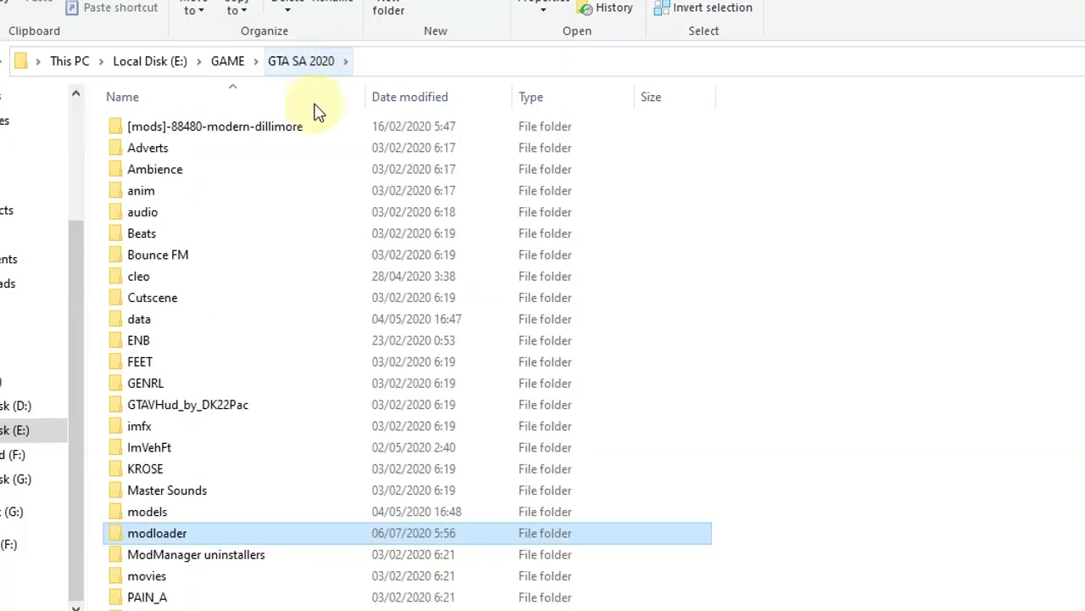
scroll(344, 303, "down", 2)
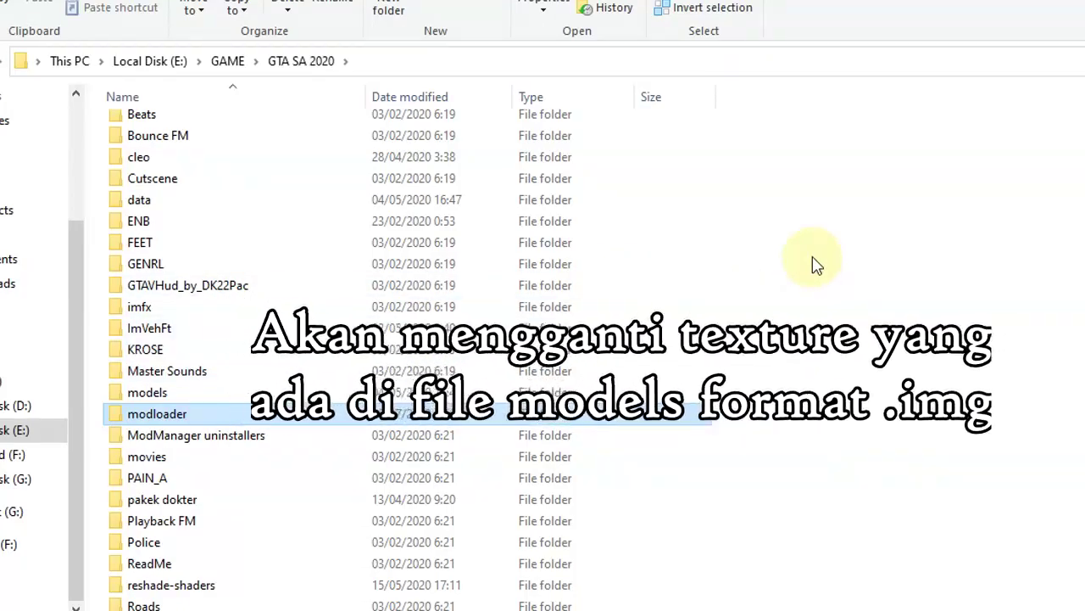
scroll(814, 264, "up", 1)
scroll(814, 264, "down", 2)
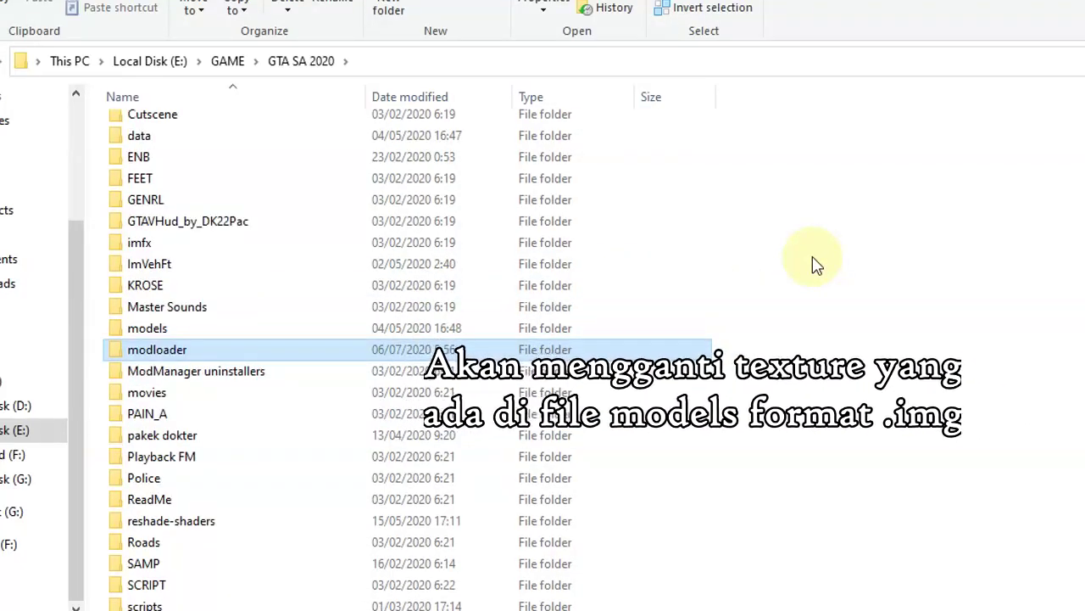
scroll(296, 383, "down", 1)
left_click(227, 269)
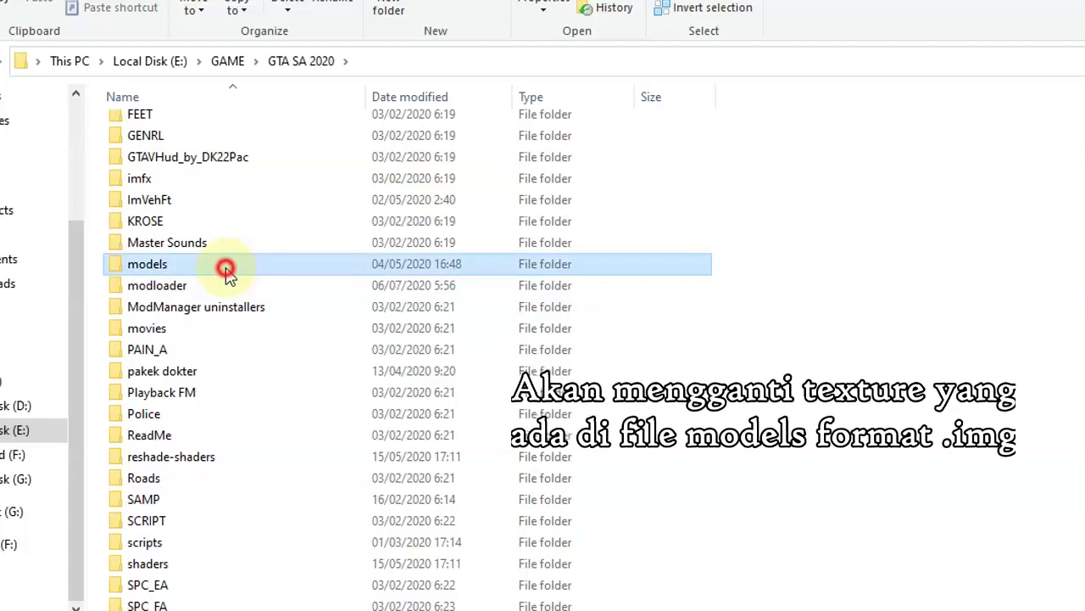
double_click(227, 270)
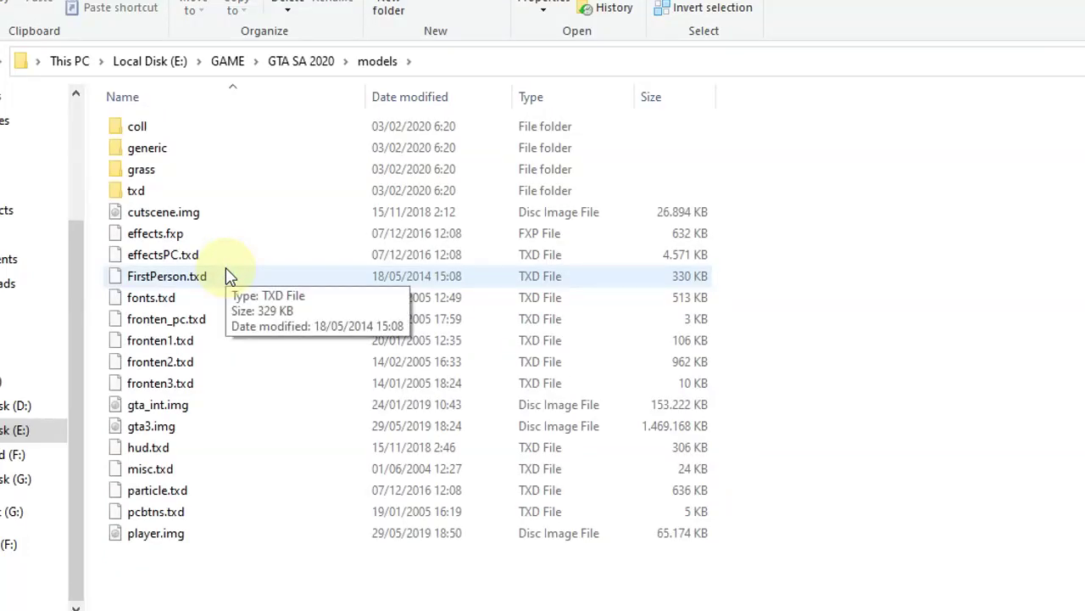
left_click(180, 427)
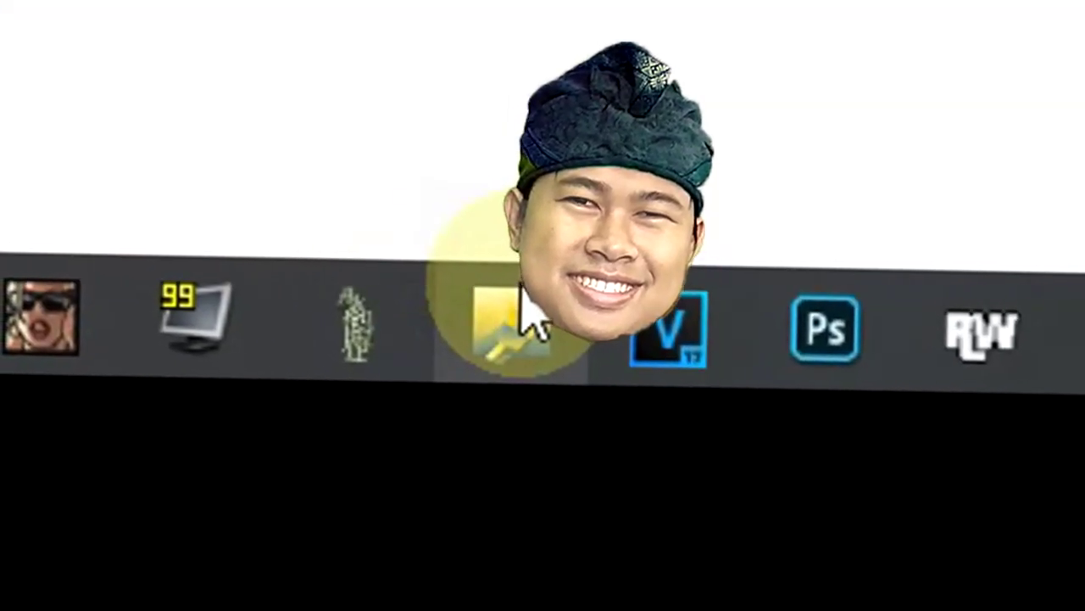
Switch to TXD Workshop, load gta3.img from the models folder into it and look through the archive's entries.
left_click(530, 318)
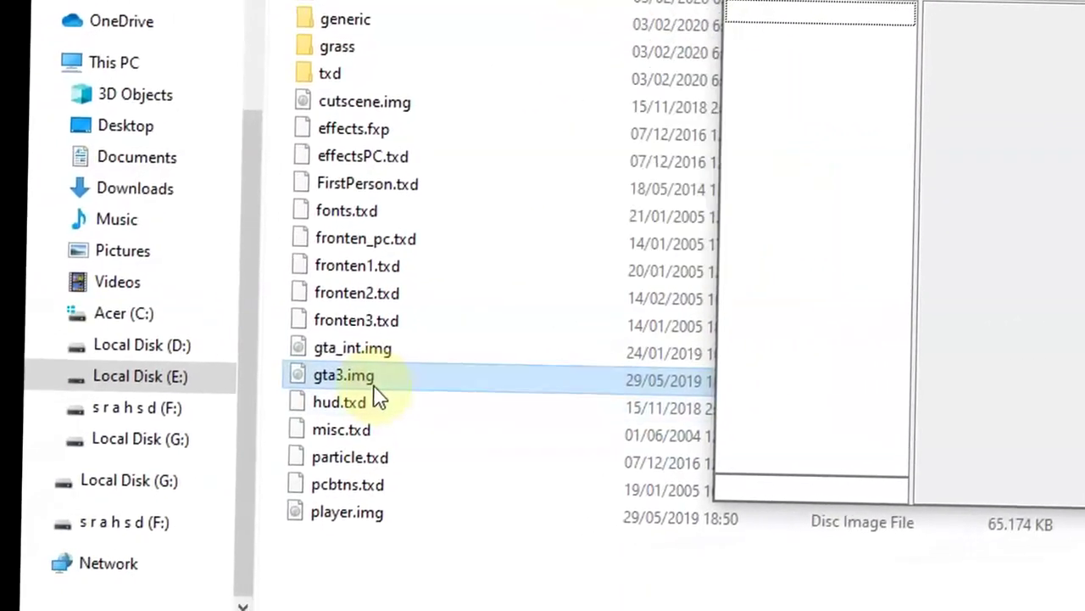
left_click_drag(376, 396, 386, 254)
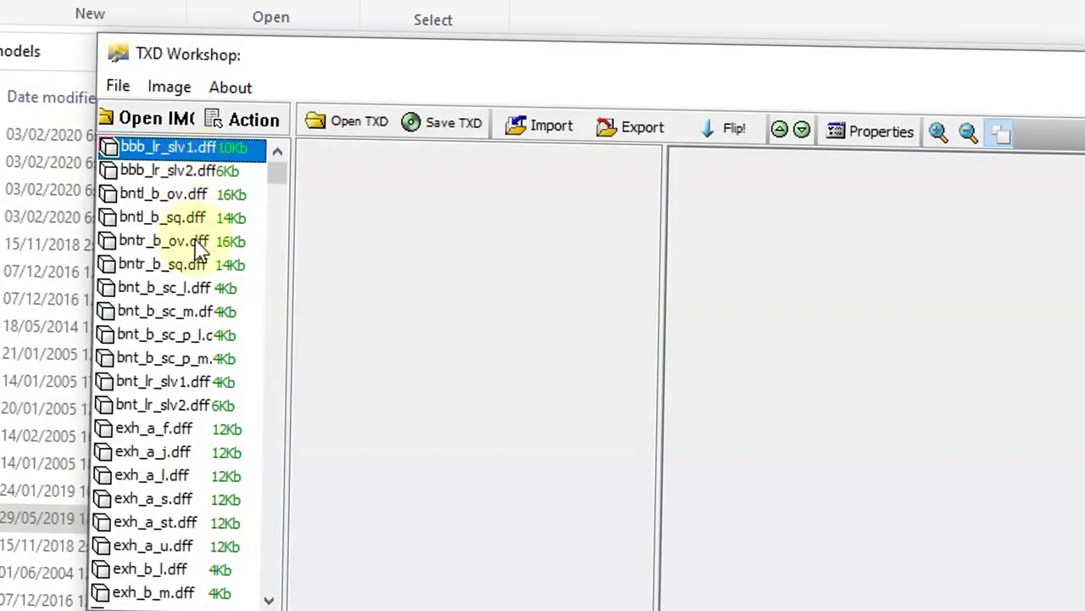
scroll(172, 309, "down", 5)
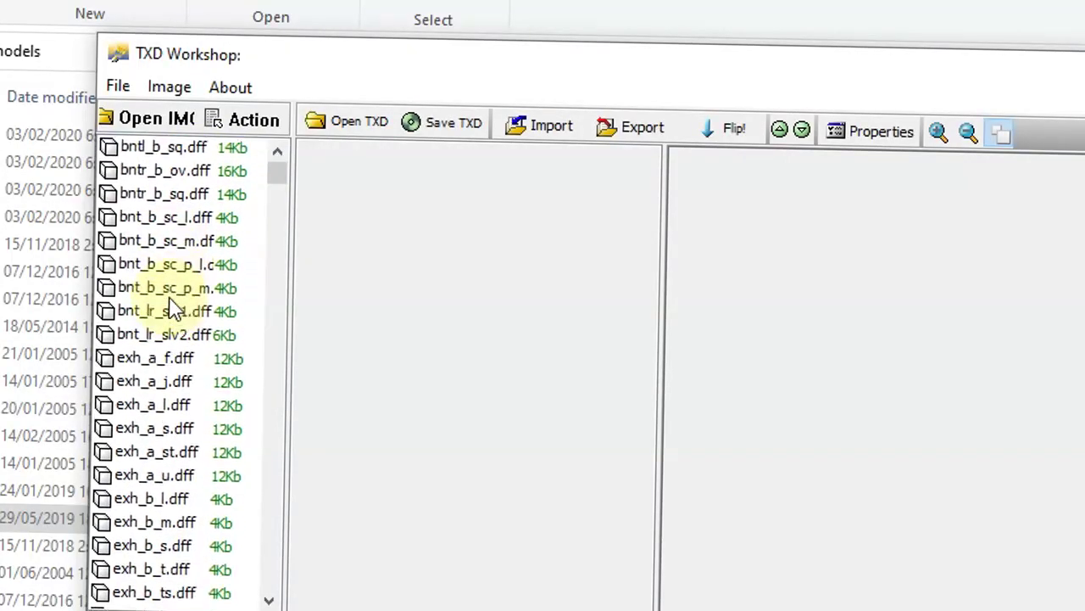
scroll(224, 276, "down", 4)
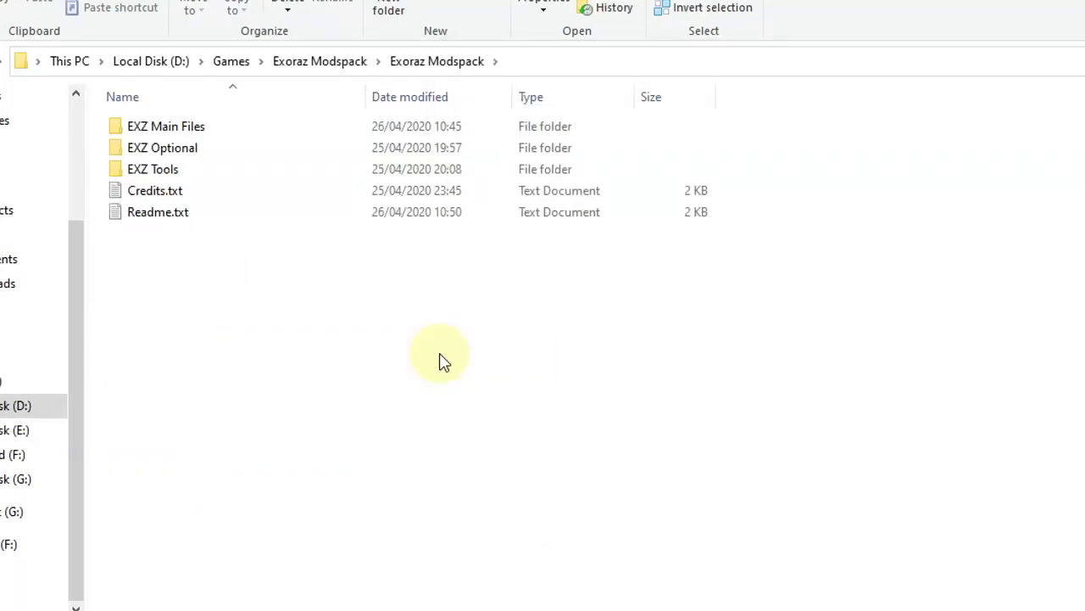
In the Exoraz Modspack's EXZ Main Files, open modloader > Miscellenious > Radar > Detailed Radar With Names and look through its radar TXD files.
double_click(194, 129)
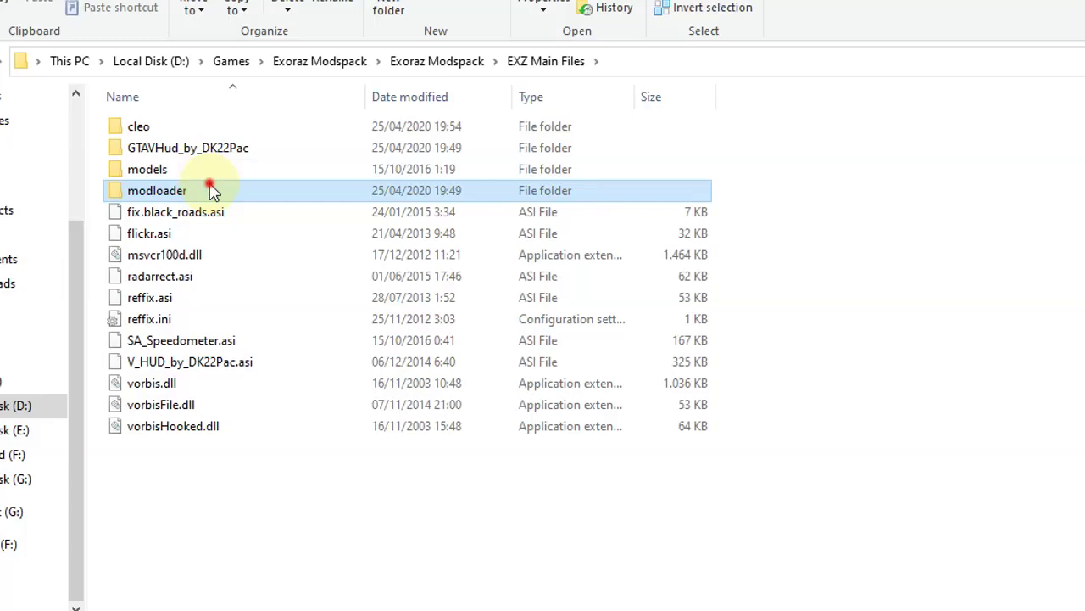
double_click(211, 190)
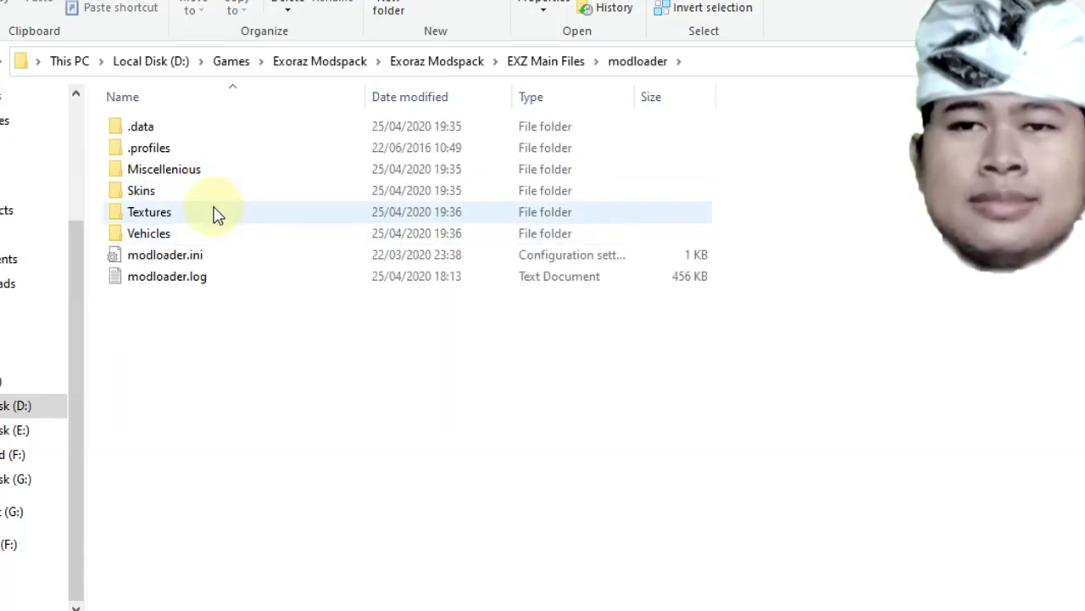
double_click(219, 172)
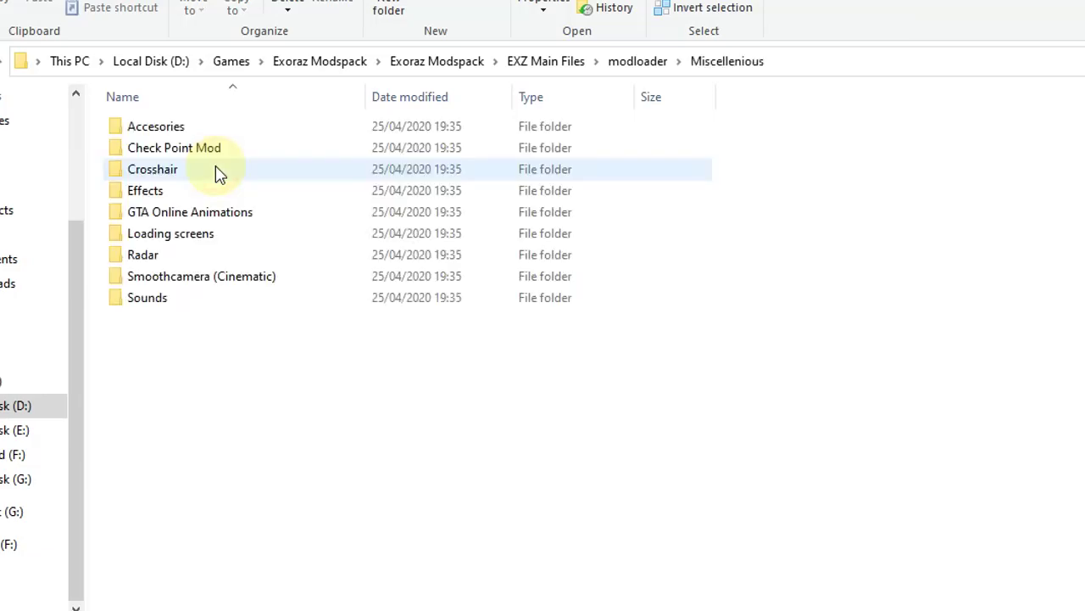
double_click(194, 254)
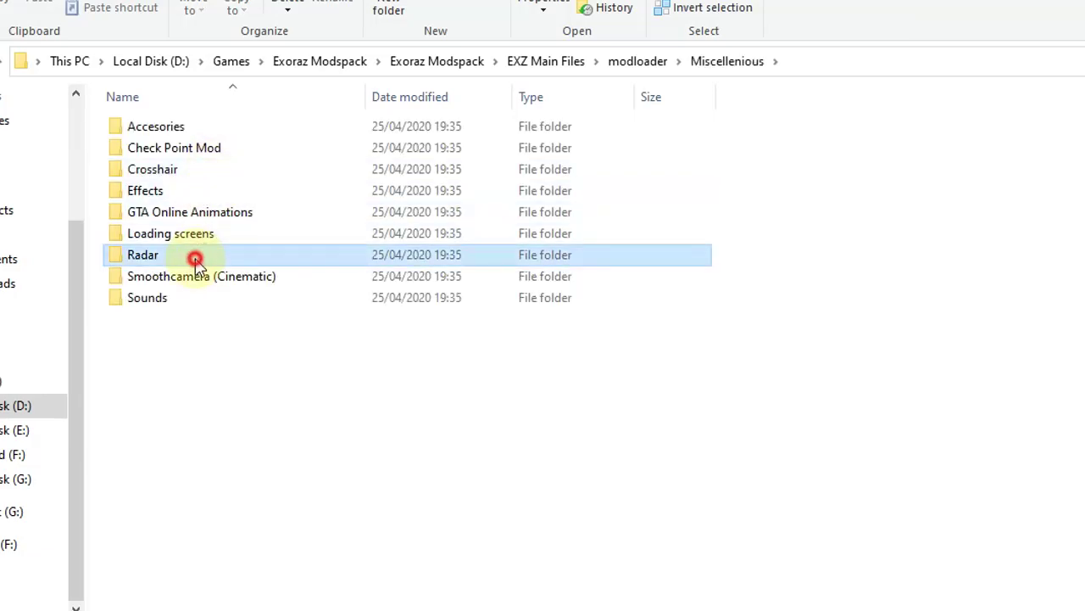
double_click(214, 127)
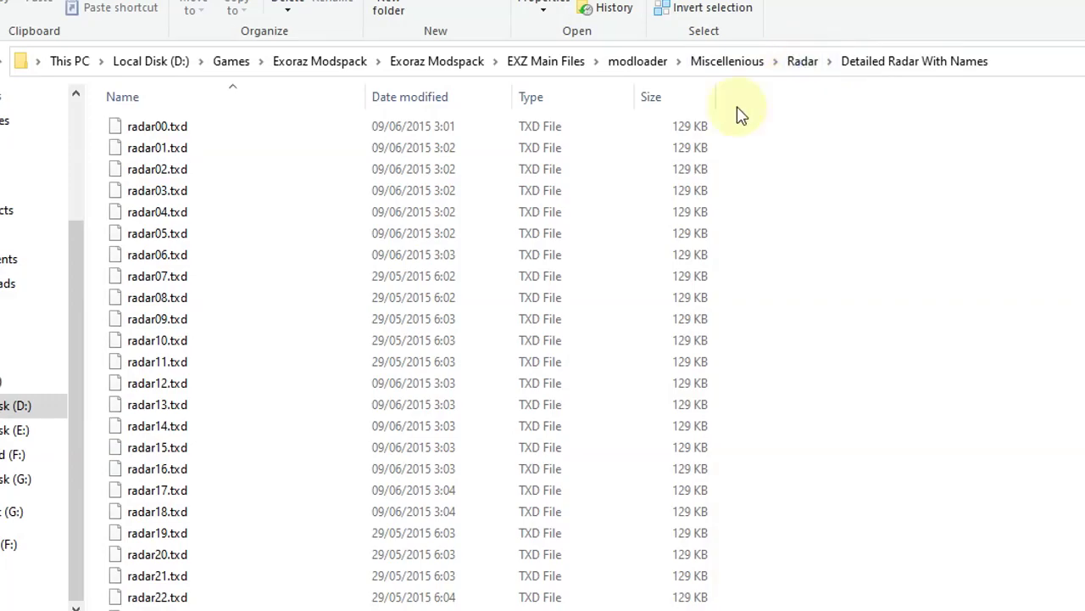
scroll(645, 216, "down", 6)
scroll(660, 208, "down", 10)
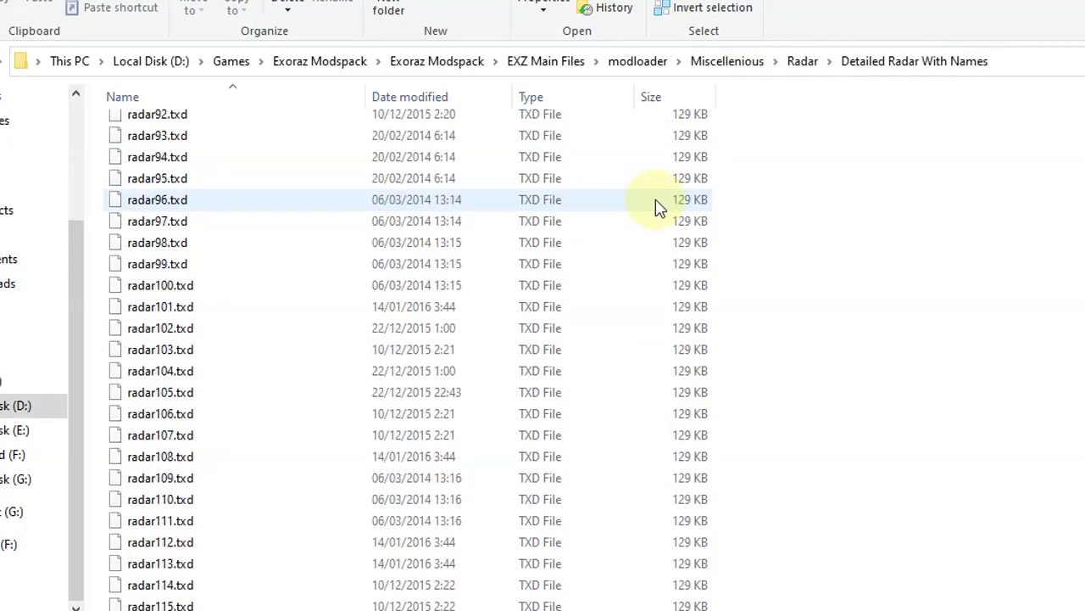
Return to the Miscellenious folder and select the Loading screens folder.
left_click(805, 66)
left_click(721, 65)
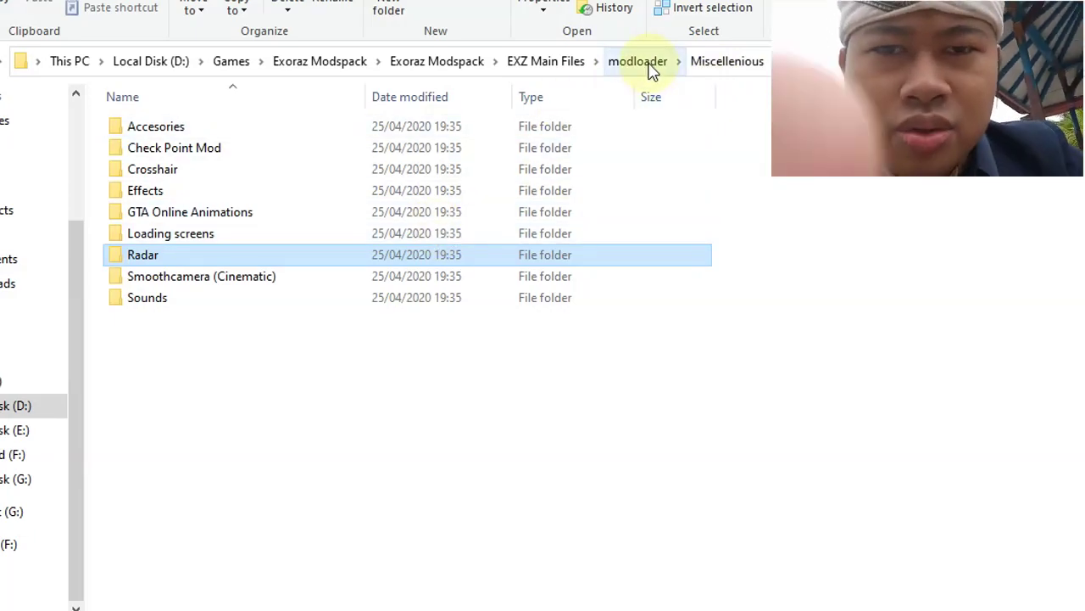
left_click(182, 241)
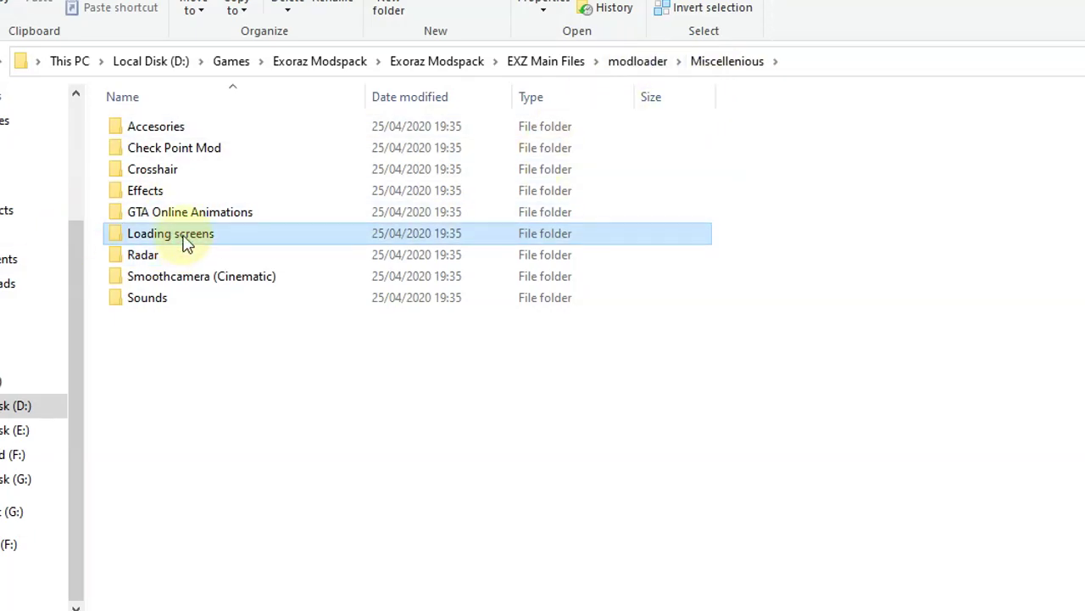
Go back up to the inner Exoraz Modspack folder, open Credits.txt and move its window for reading.
left_click(564, 59)
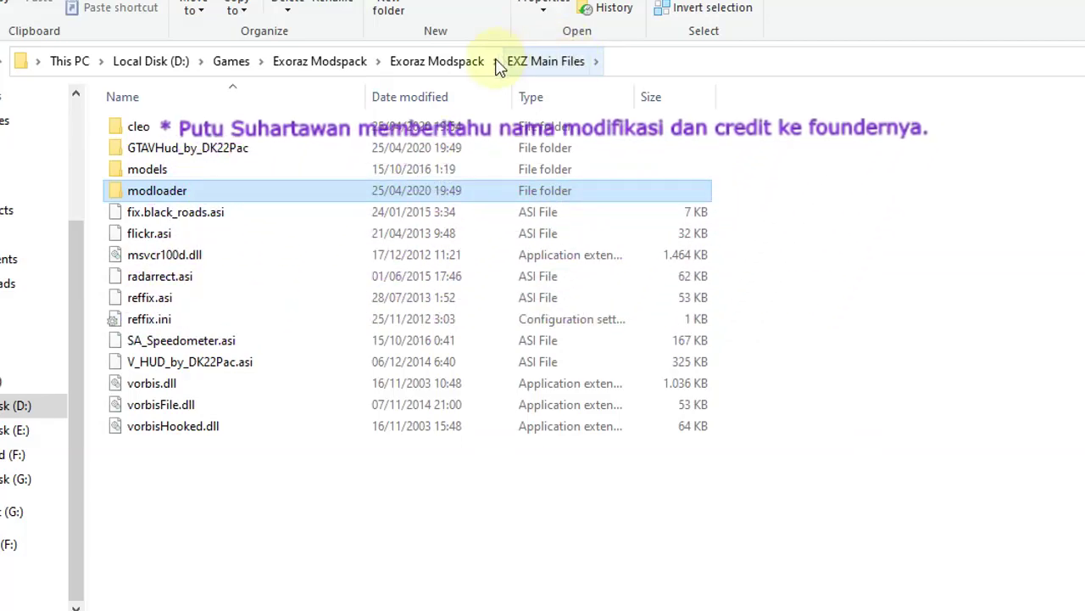
left_click(453, 63)
left_click(150, 192)
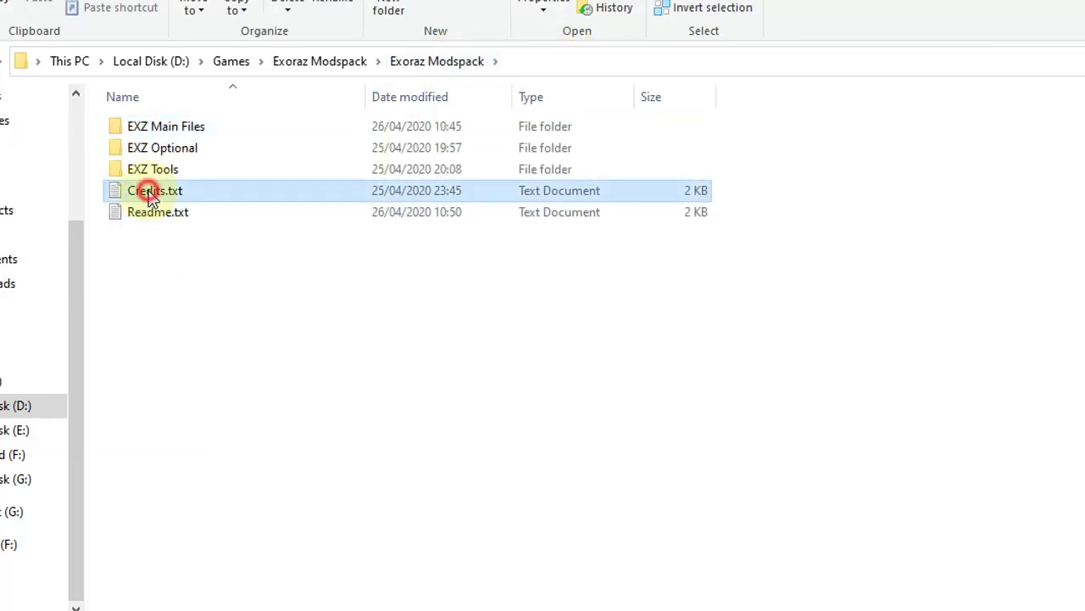
double_click(152, 193)
left_click_drag(622, 136, 555, 26)
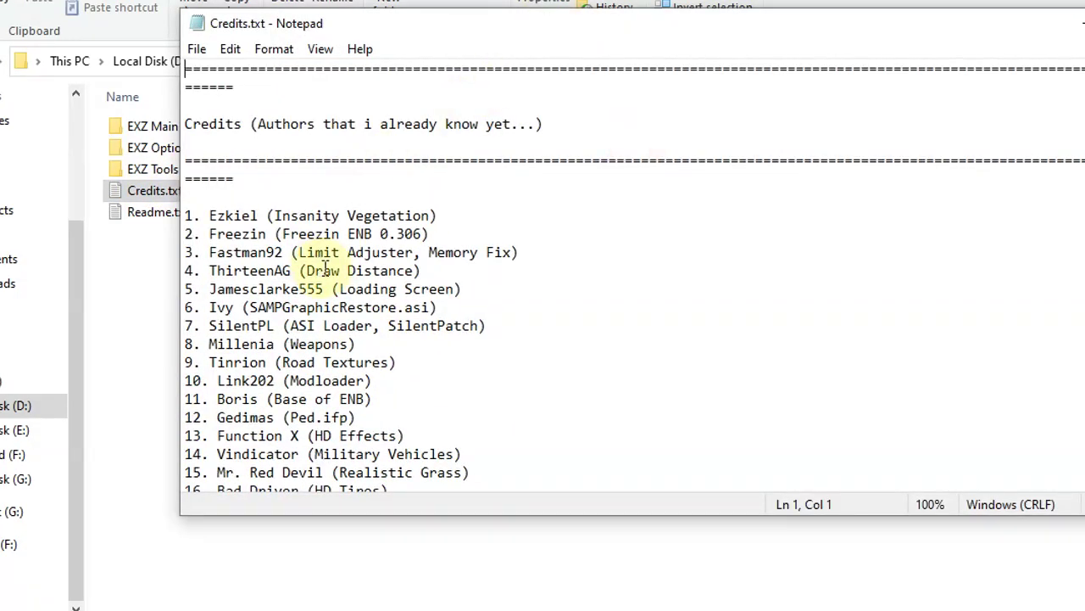
Read through the numbered list of mod authors in Credits.txt.
scroll(325, 268, "down", 2)
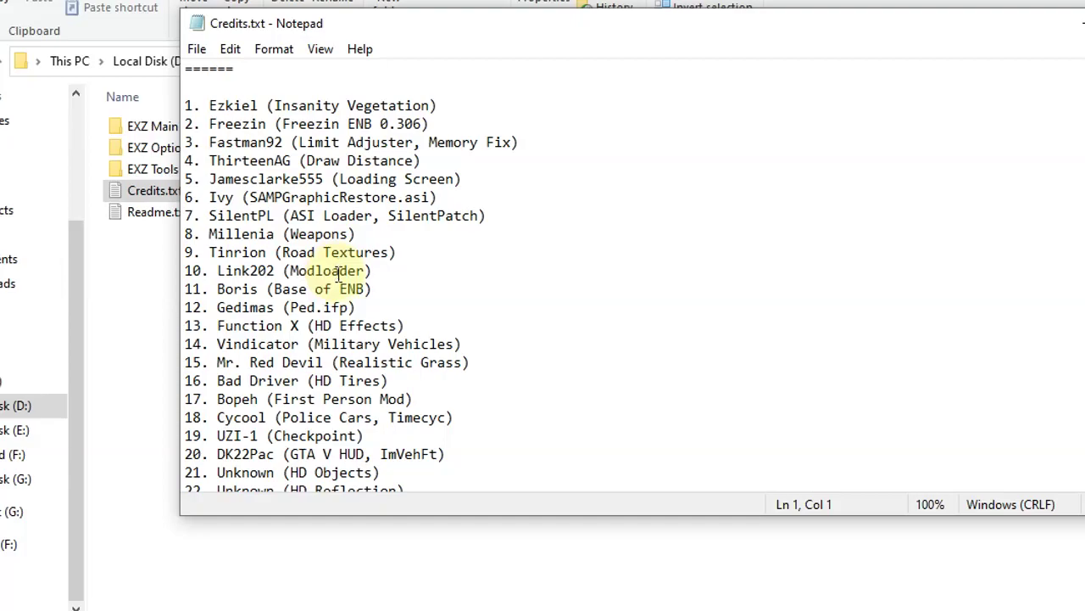
scroll(341, 274, "down", 1)
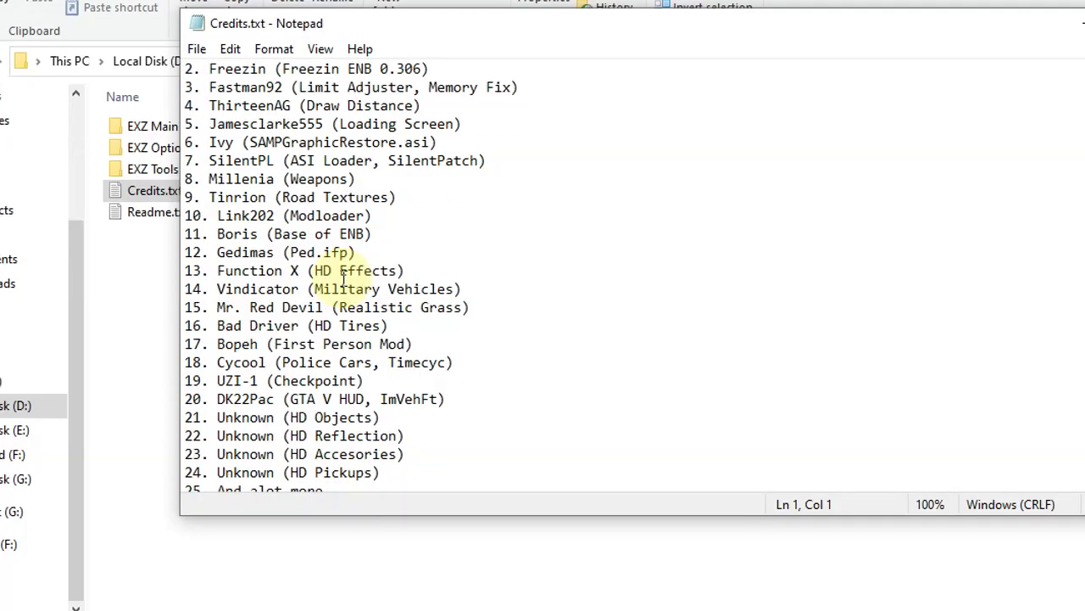
scroll(344, 277, "down", 1)
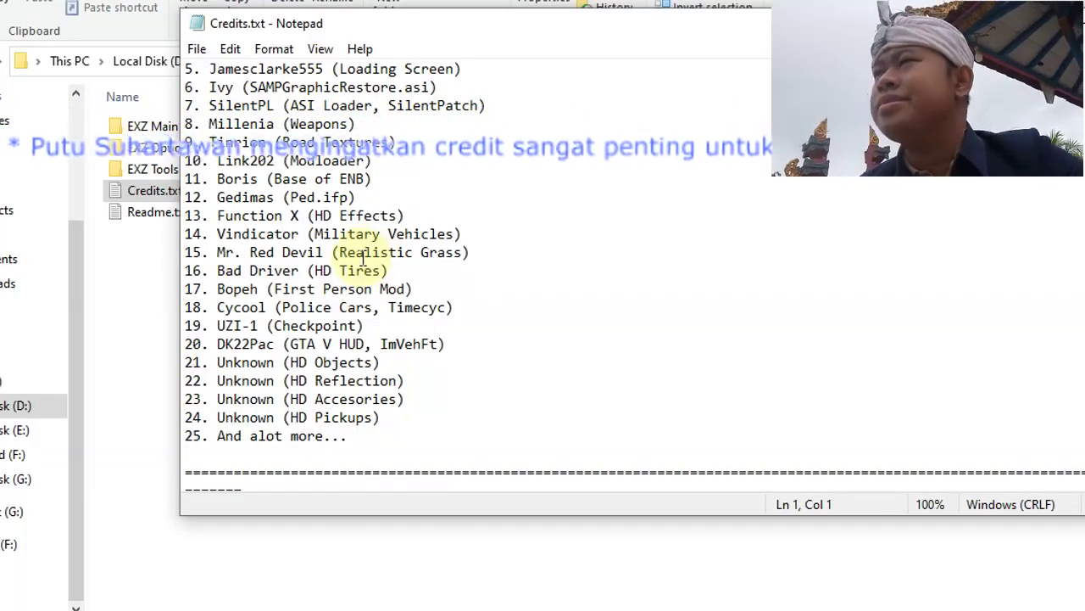
scroll(365, 256, "up", 2)
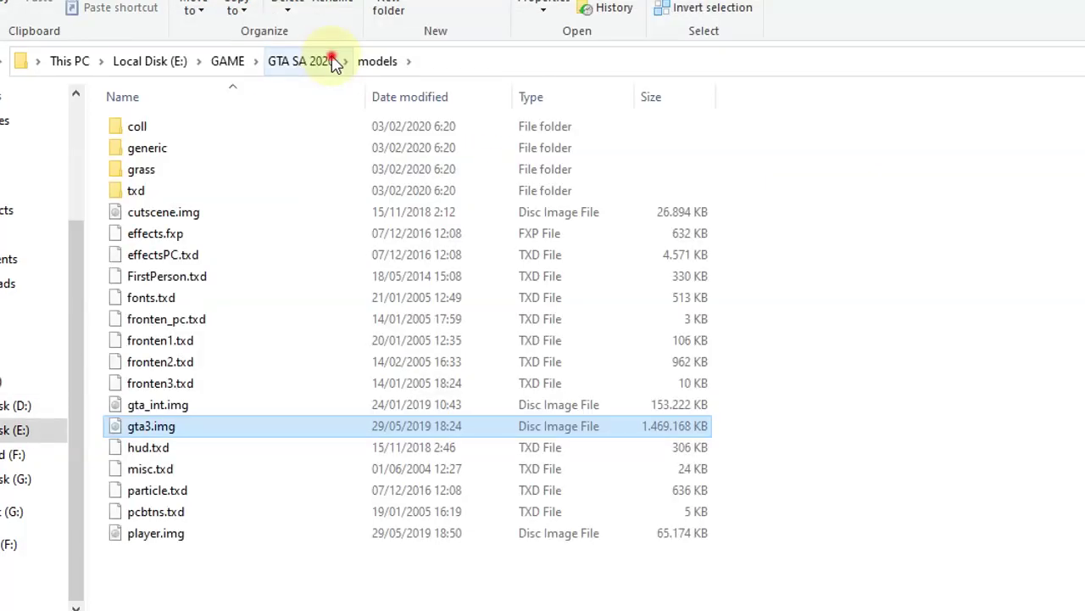
Go up from models to the GTA SA 2020 folder, select modloader.asi and look through the files around it.
left_click(333, 63)
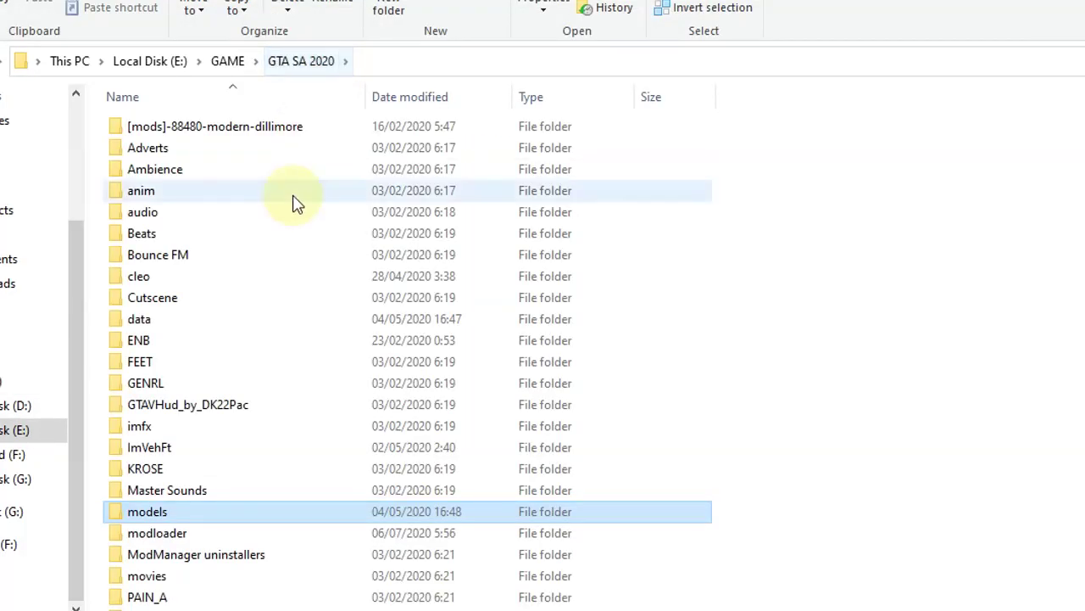
scroll(292, 202, "down", 10)
scroll(292, 202, "down", 10)
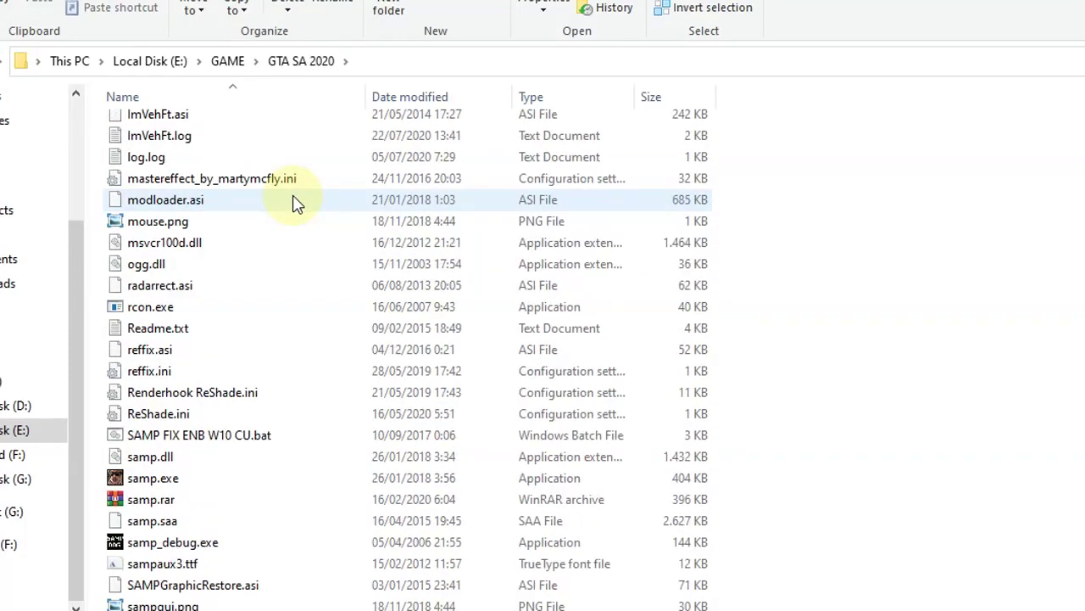
left_click(292, 202)
scroll(1049, 251, "up", 7)
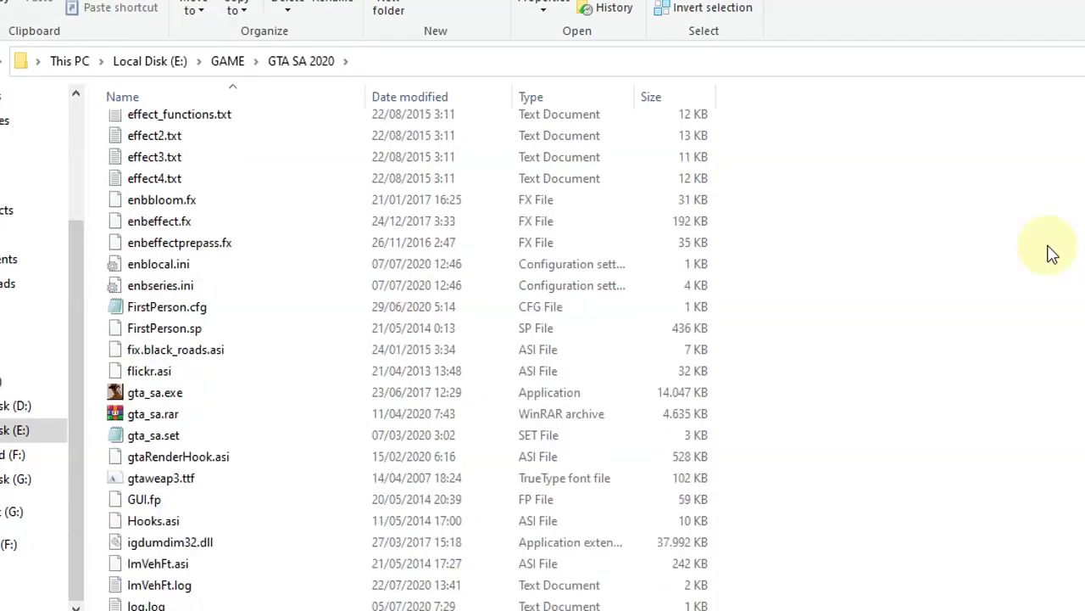
scroll(1049, 252, "down", 2)
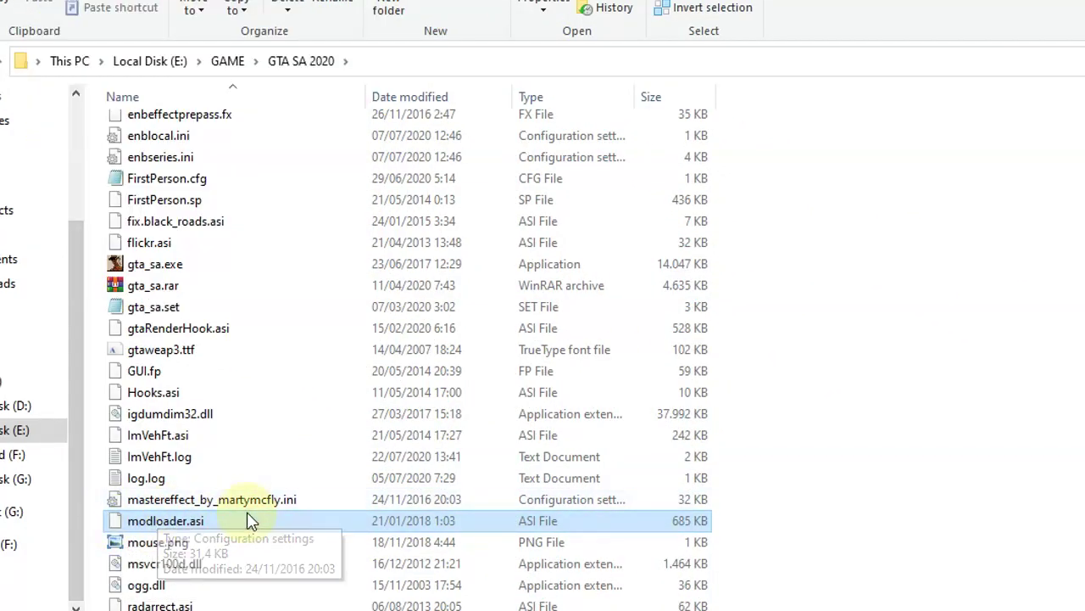
scroll(806, 424, "down", 2)
Switch to TXD Workshop and load gta3.img from the models folder of GTA SA 2020.
scroll(818, 416, "down", 7)
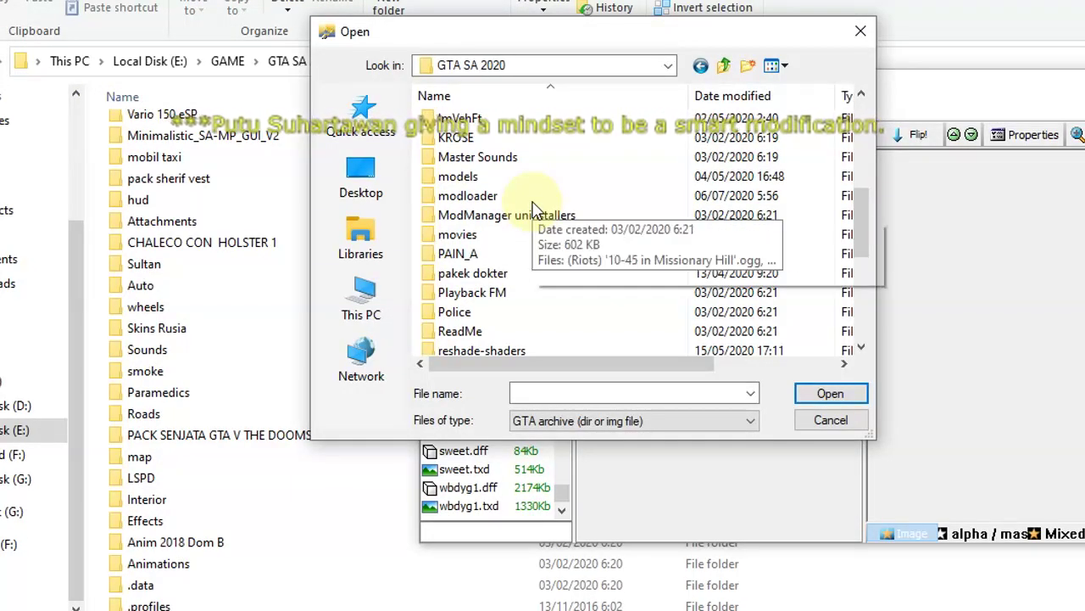
scroll(535, 210, "down", 5)
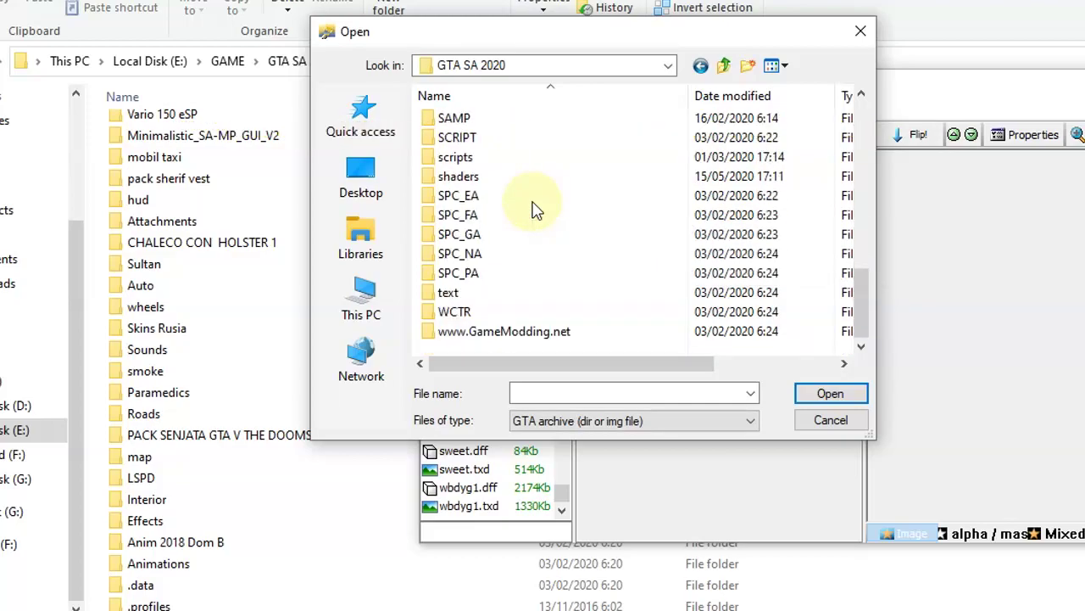
double_click(498, 137)
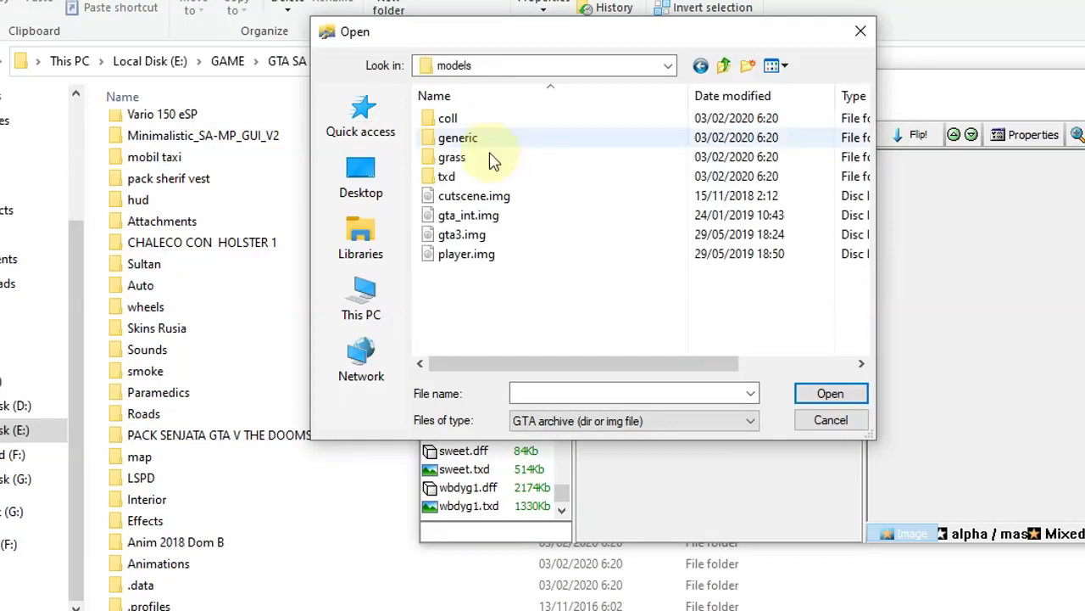
double_click(481, 238)
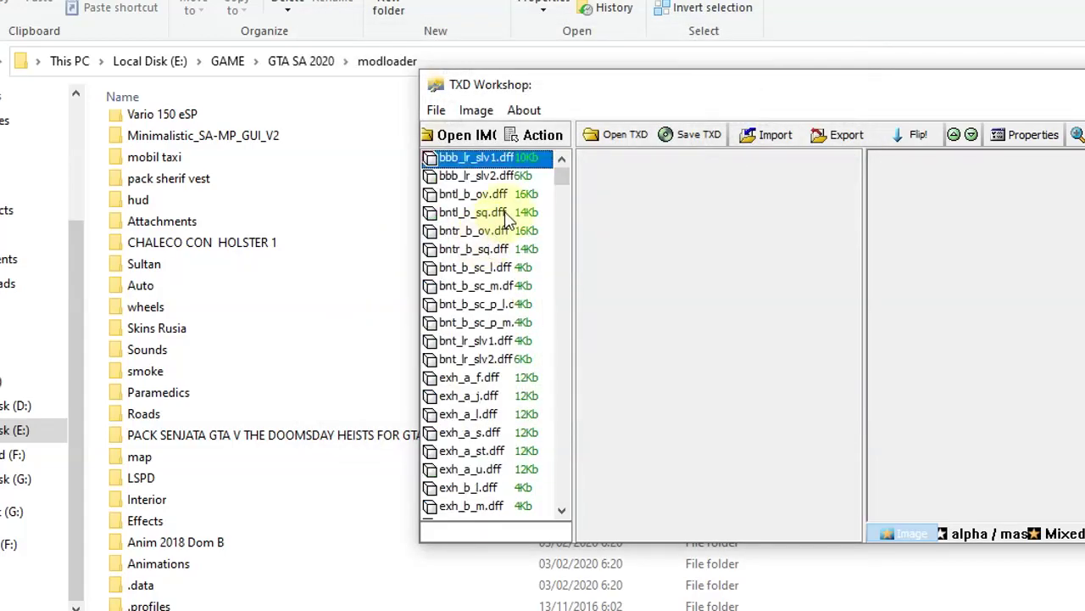
Switch to File Explorer, load all radar TXD files from modloader's map folder into TXD Workshop without saving the changed file, and reposition its window.
left_click(166, 459)
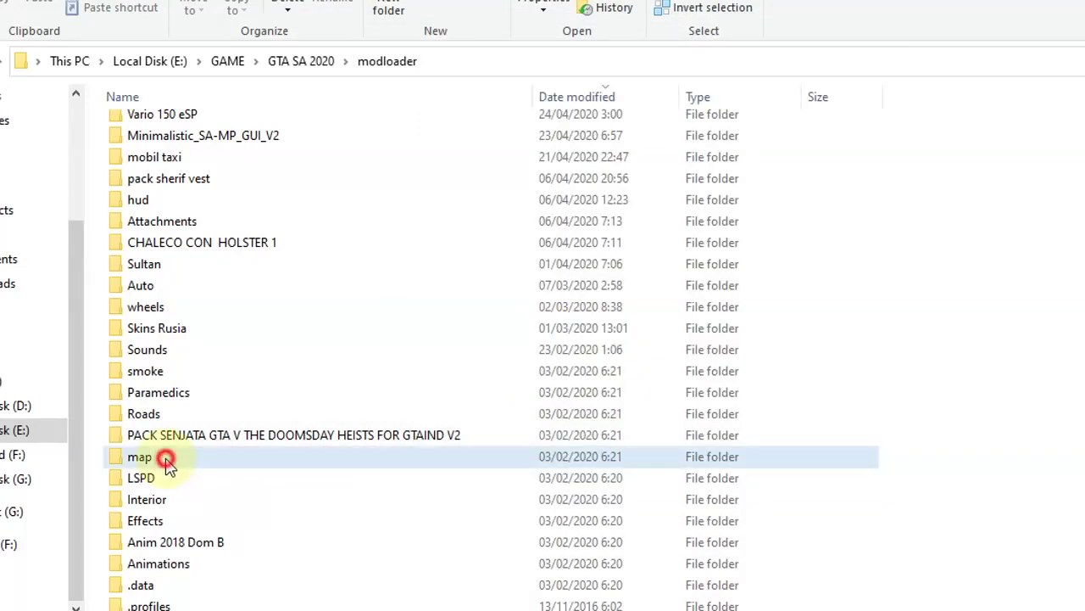
double_click(167, 465)
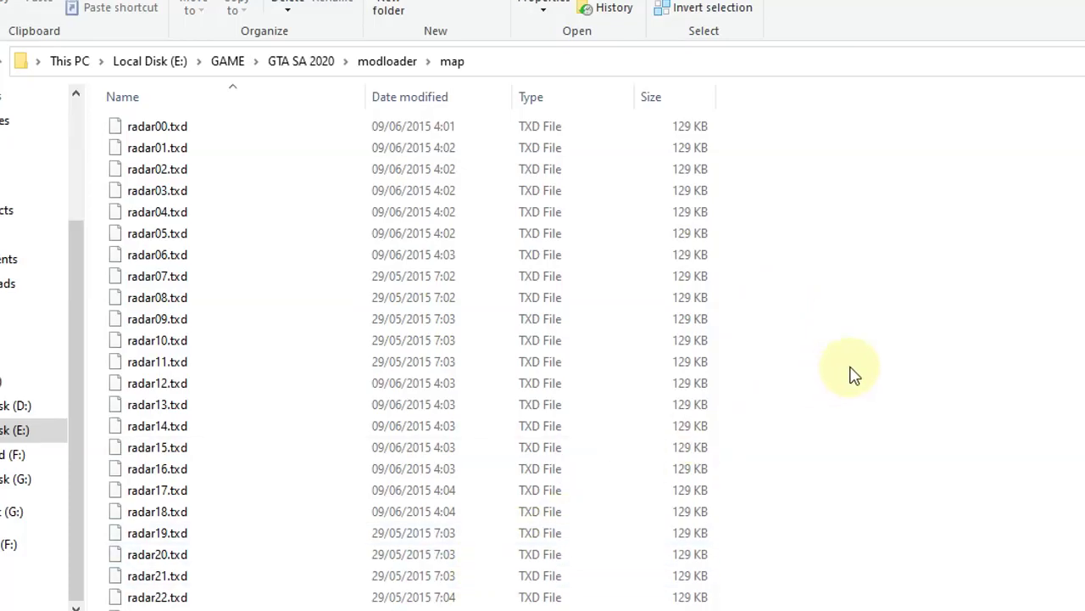
key("ctrl+a")
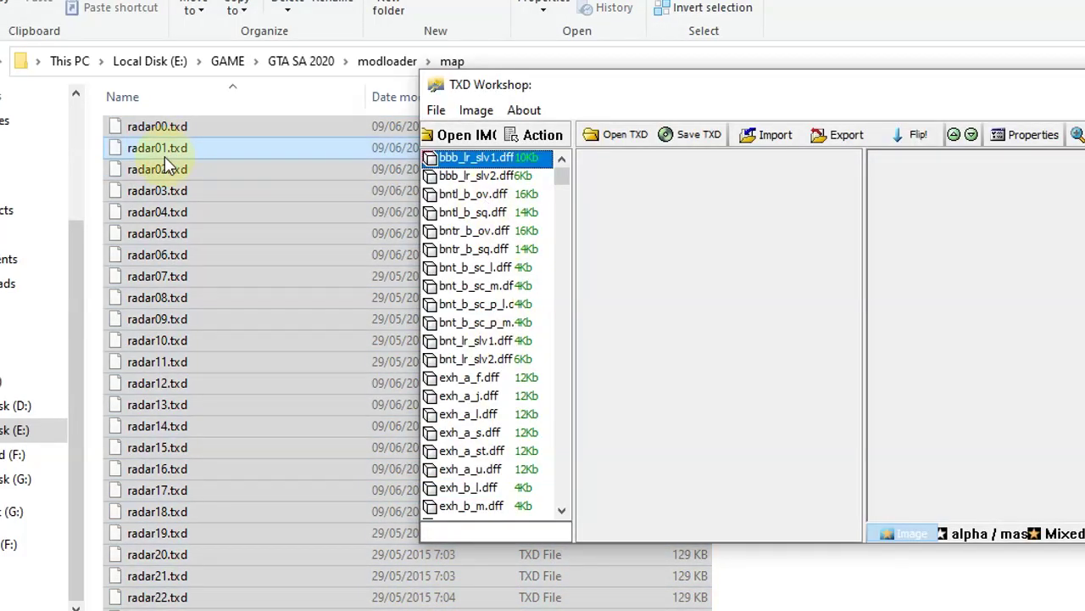
left_click_drag(165, 157, 516, 292)
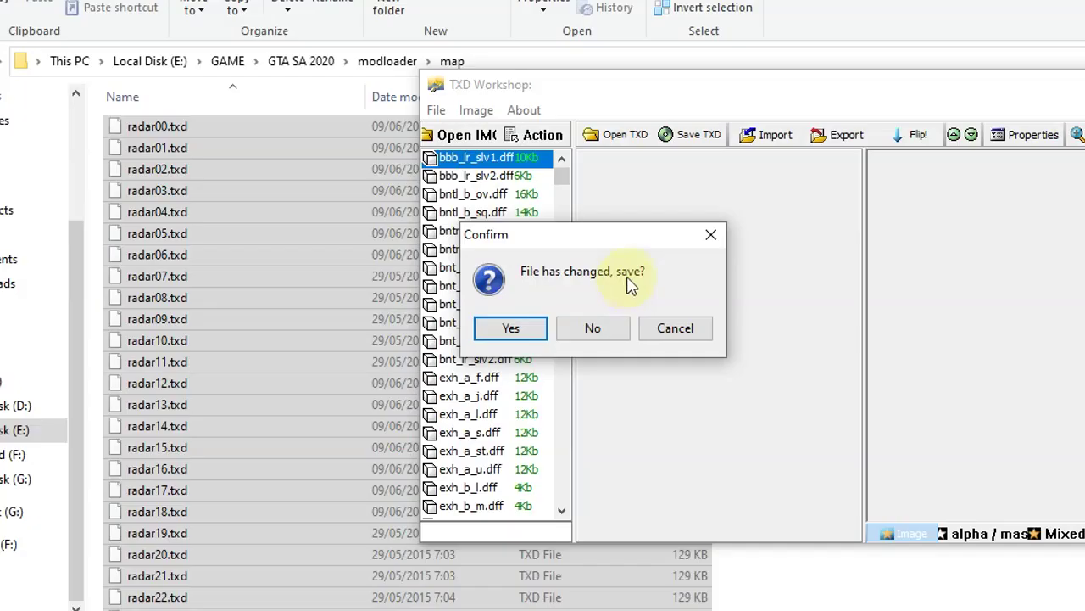
left_click(585, 328)
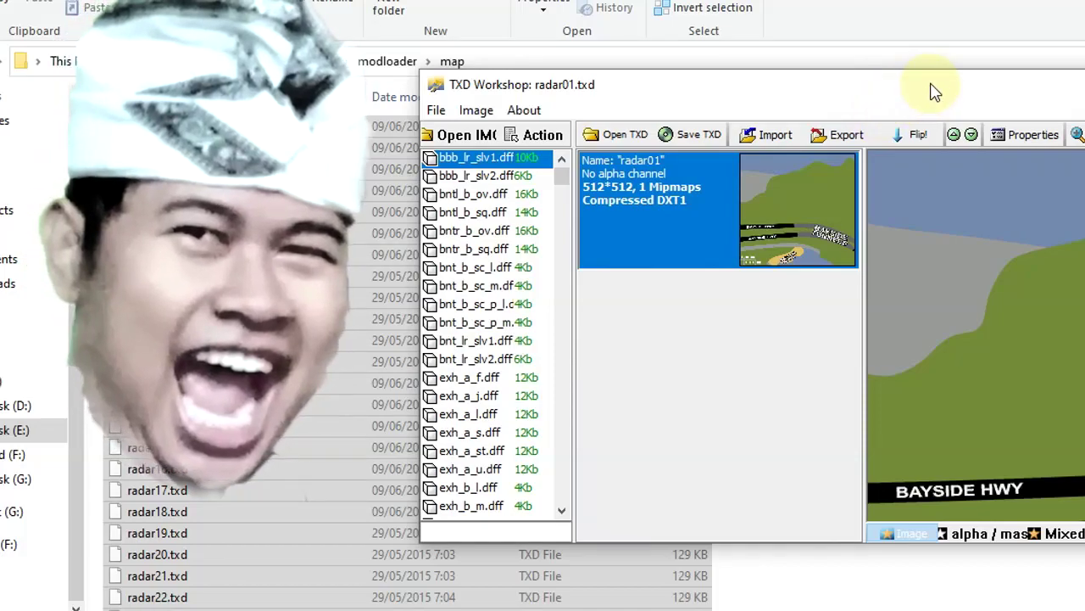
left_click_drag(931, 85, 666, 100)
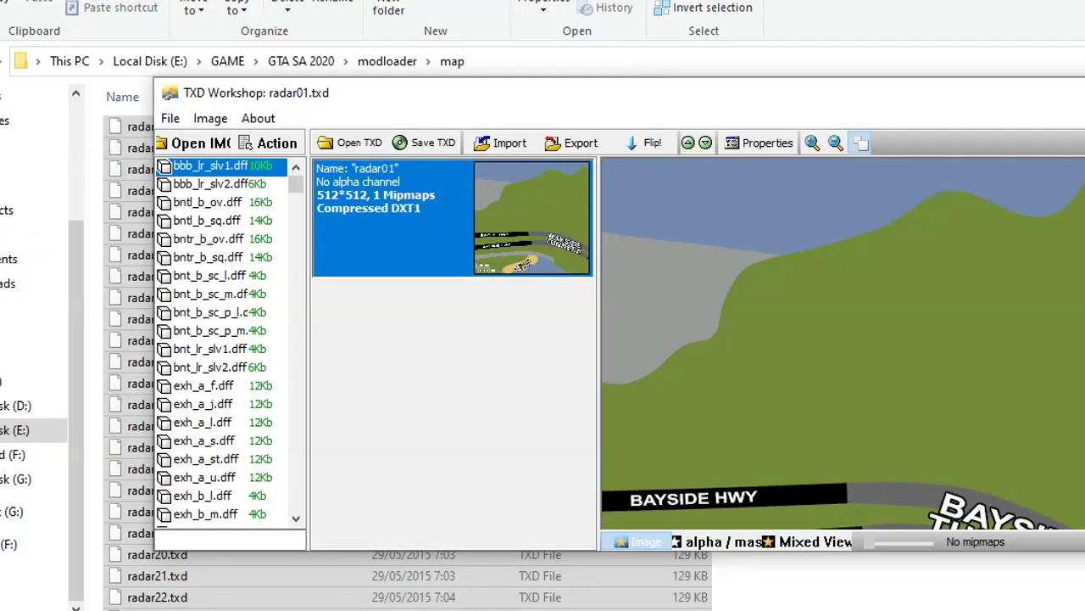
Switch to the browser, look over the HD LSRP Radar Mod v2 forum topic and view its upload.ee download page.
scroll(844, 343, "down", 2)
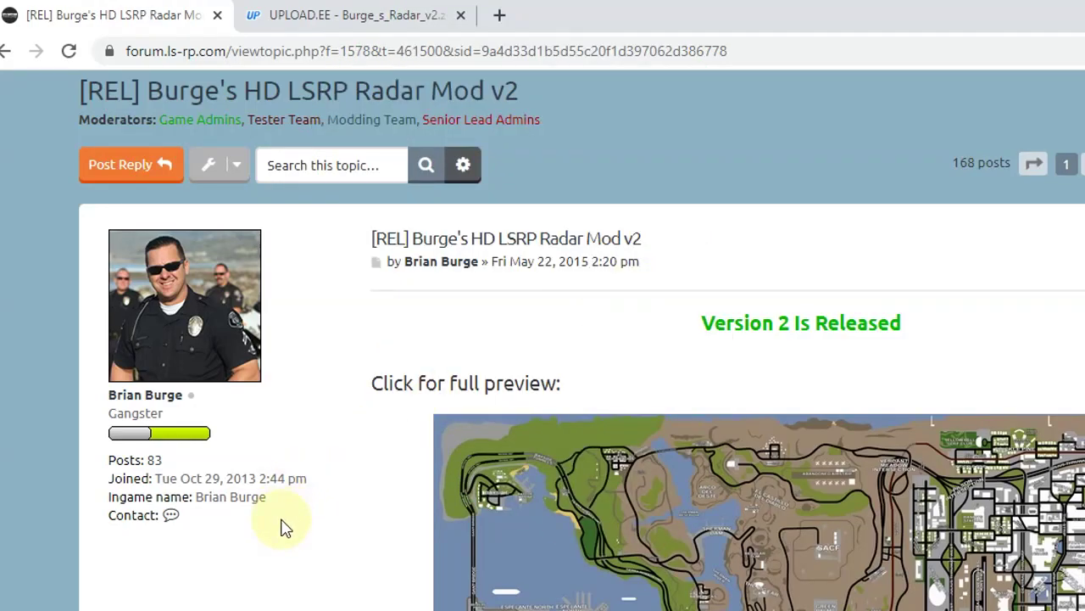
scroll(449, 383, "up", 3)
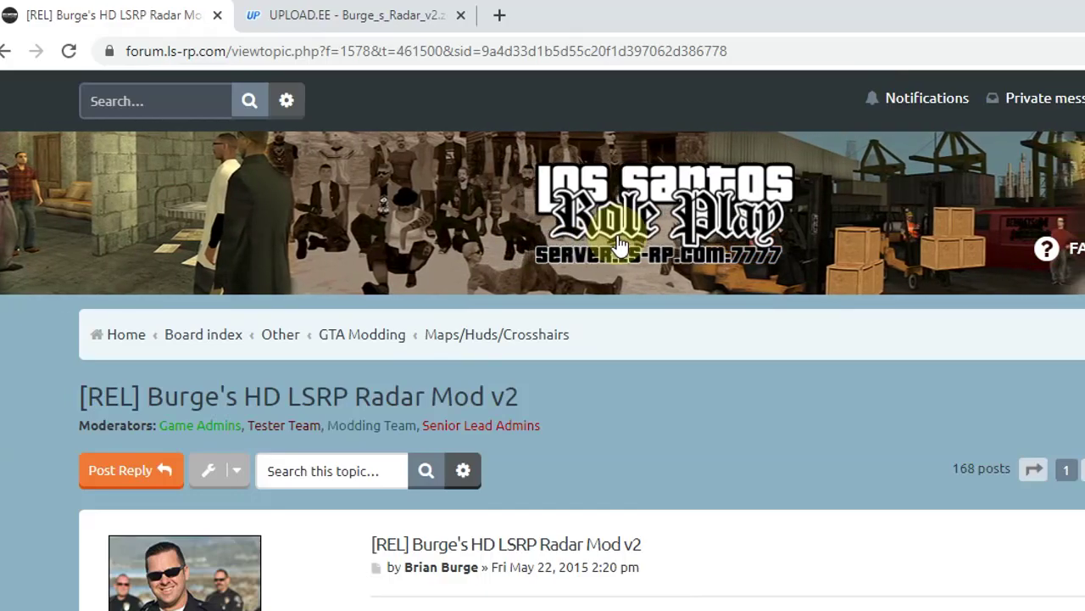
scroll(618, 255, "down", 2)
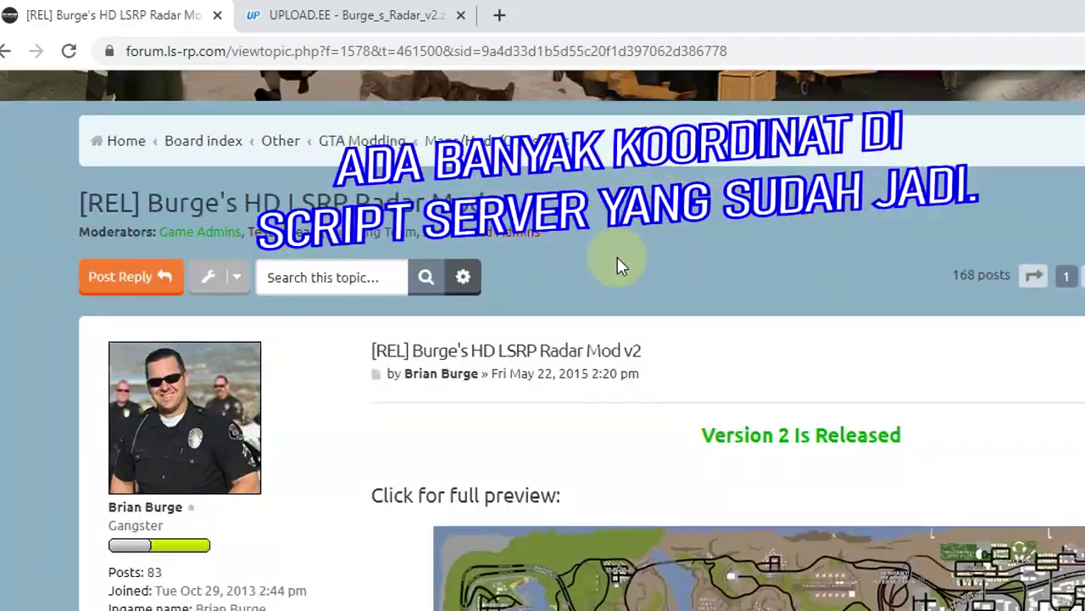
scroll(618, 263, "down", 1)
scroll(474, 305, "up", 1)
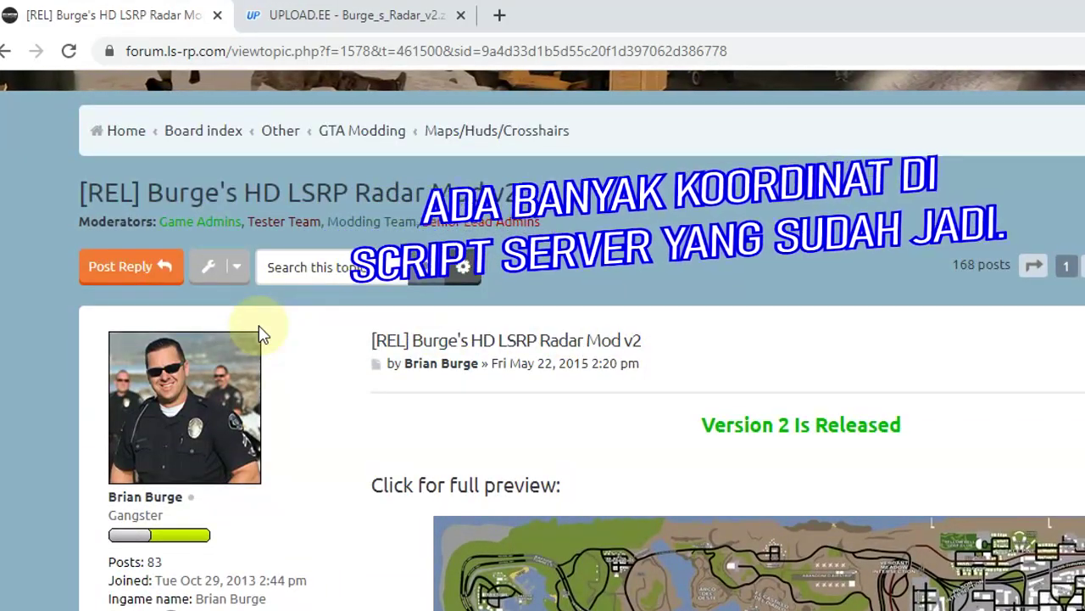
scroll(263, 333, "down", 2)
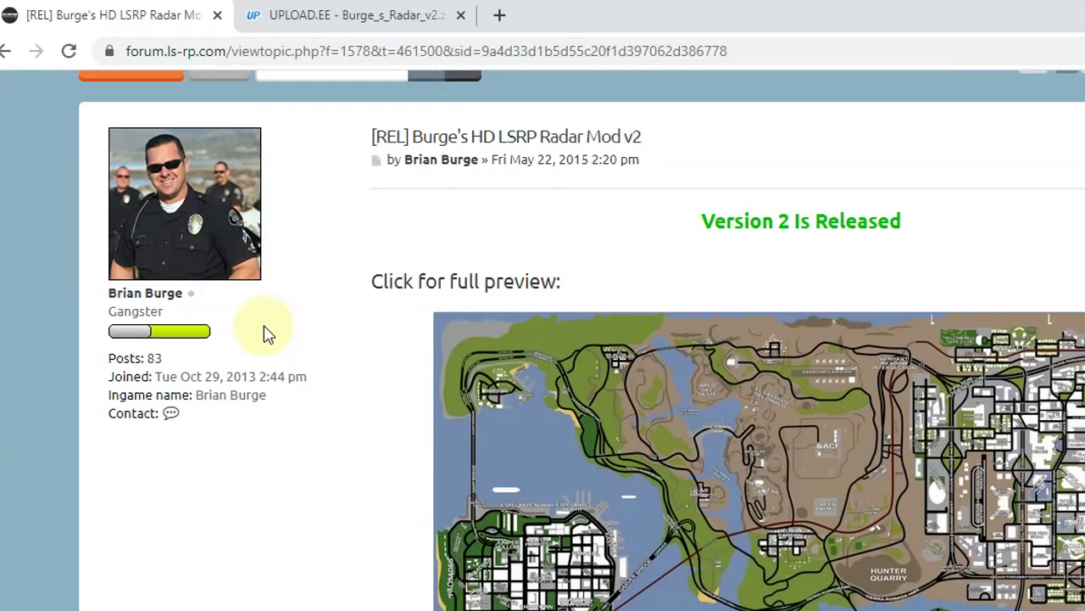
left_click(341, 14)
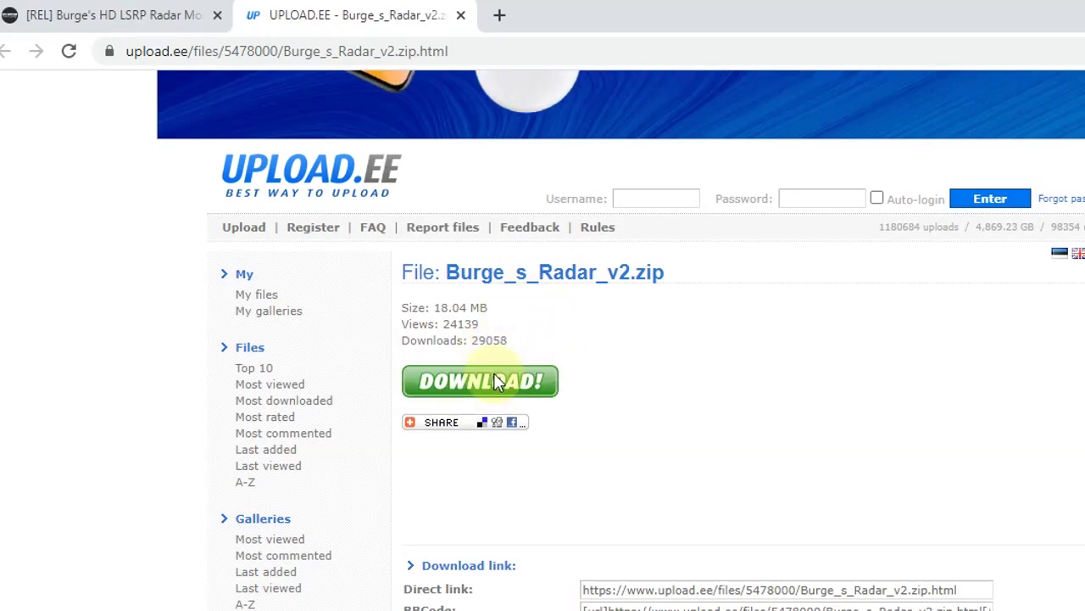
Return to the forum topic and examine its known issues, download link, HUD preview and full radar map image.
left_click(85, 15)
scroll(397, 339, "down", 5)
scroll(397, 339, "down", 5)
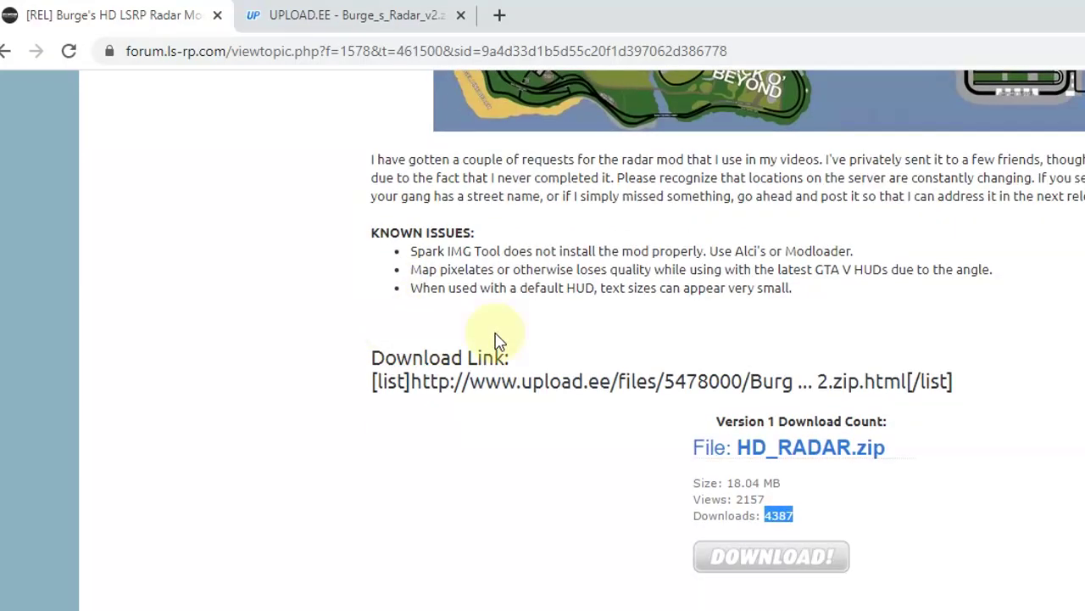
scroll(519, 386, "down", 5)
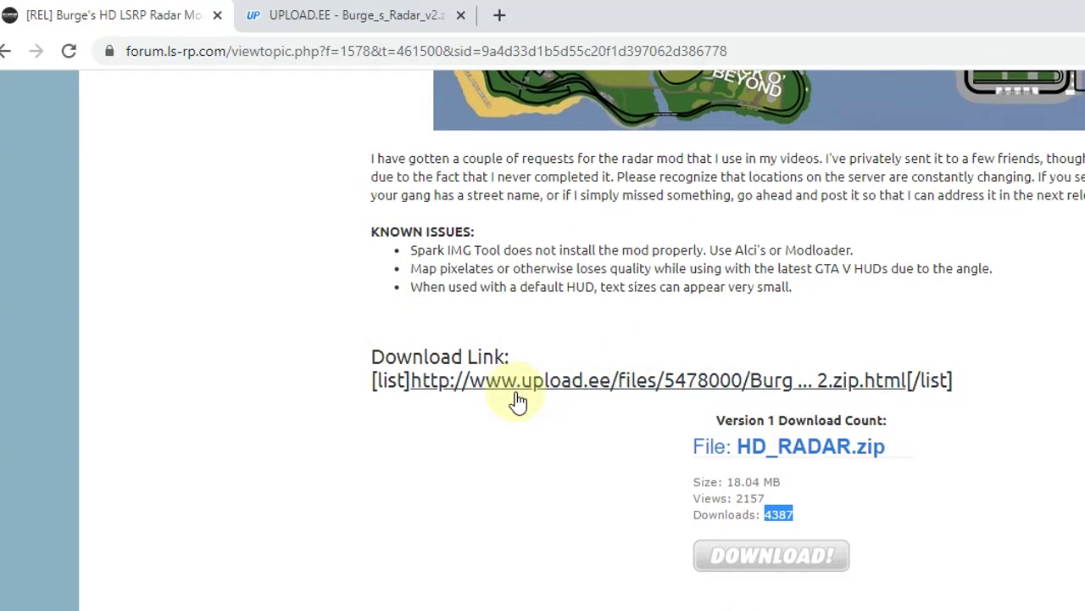
scroll(238, 394, "up", 10)
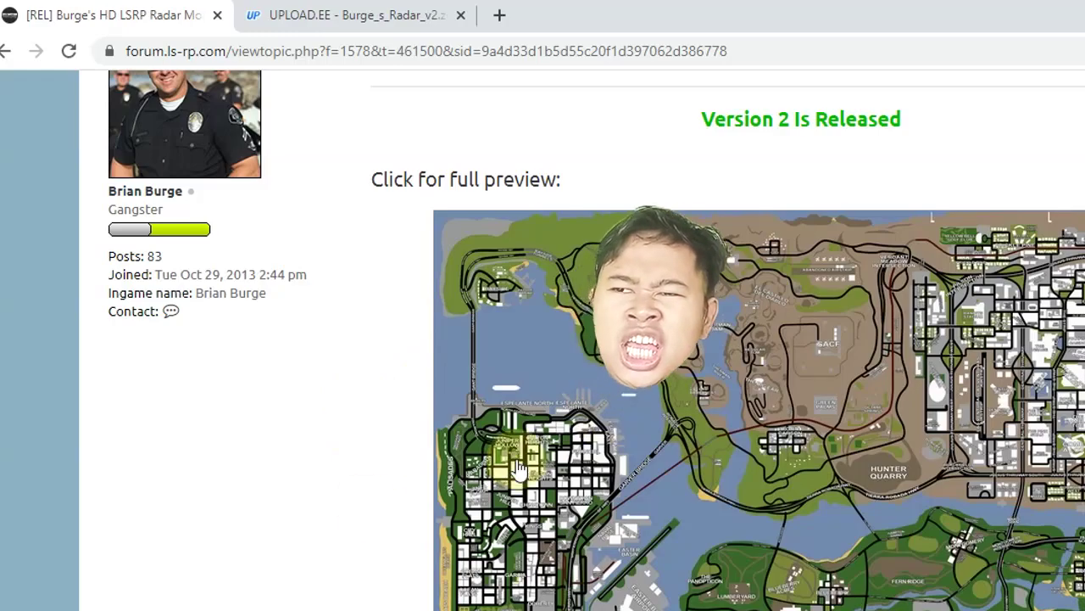
scroll(449, 491, "down", 15)
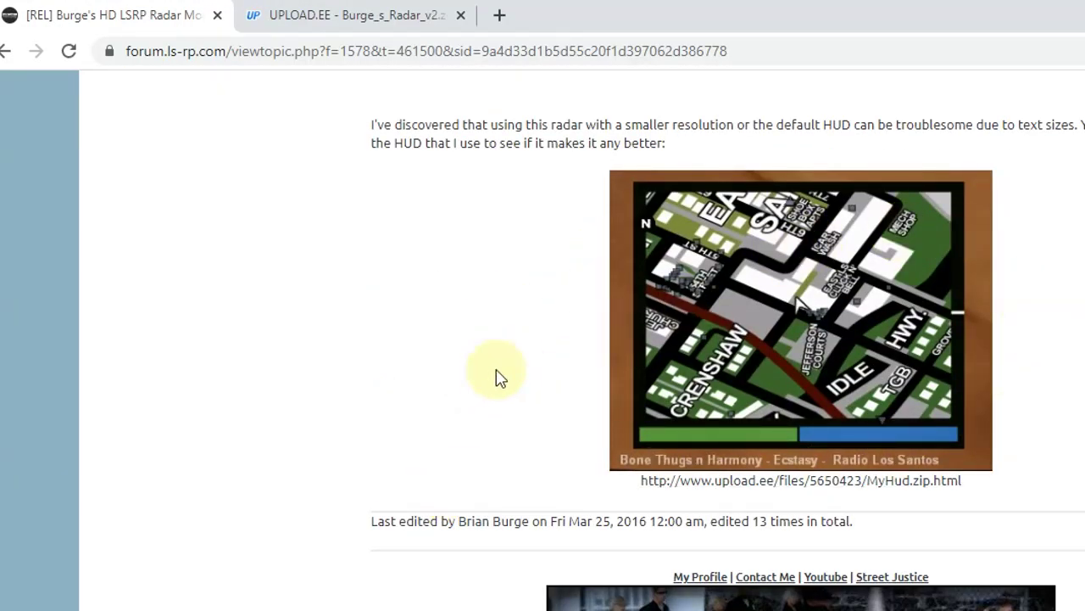
scroll(496, 386, "up", 12)
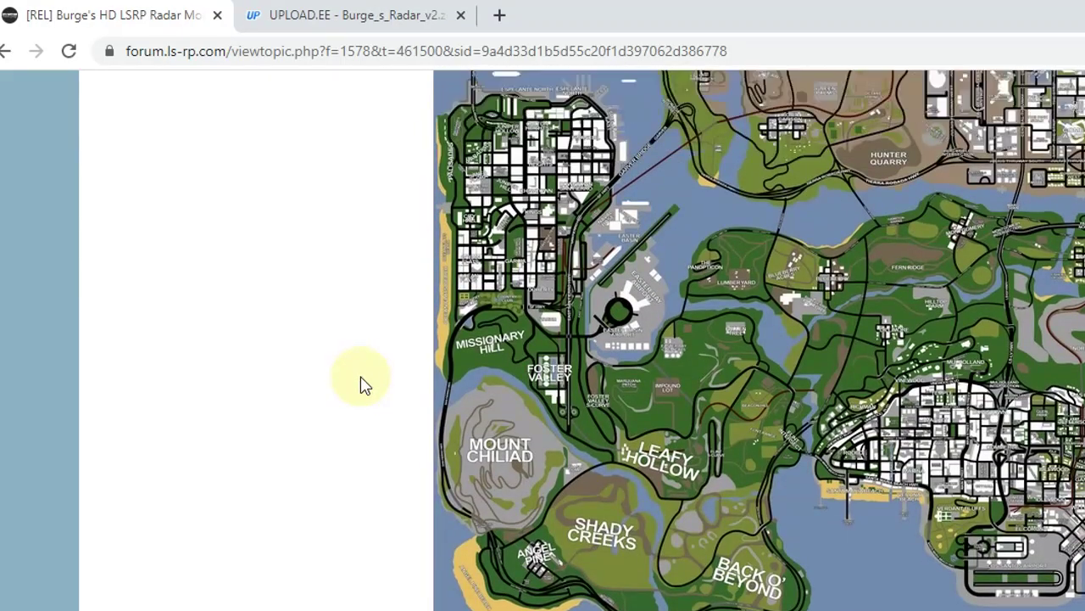
scroll(361, 383, "up", 3)
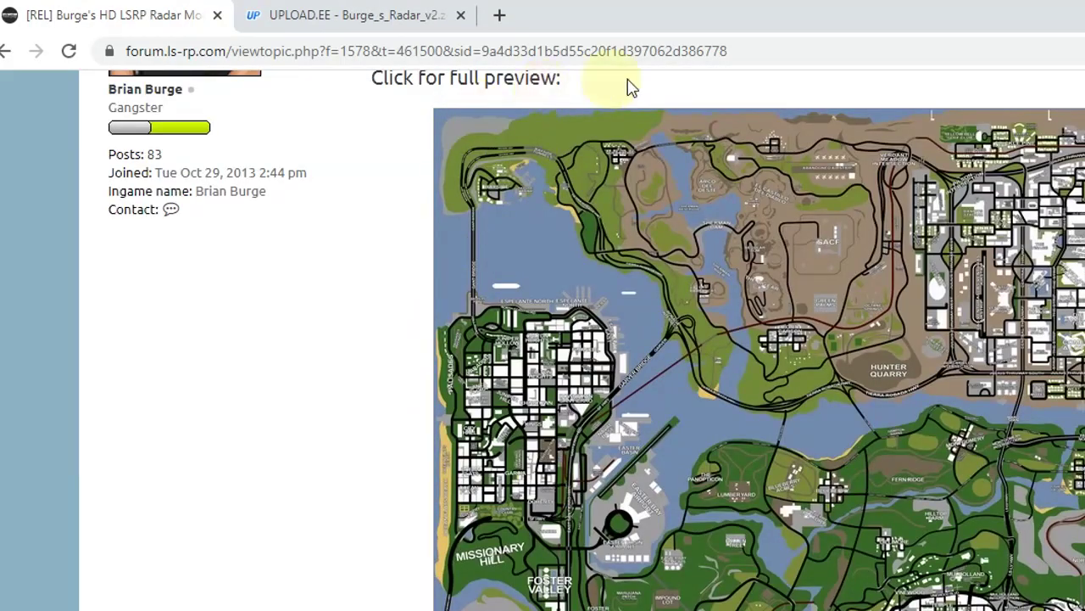